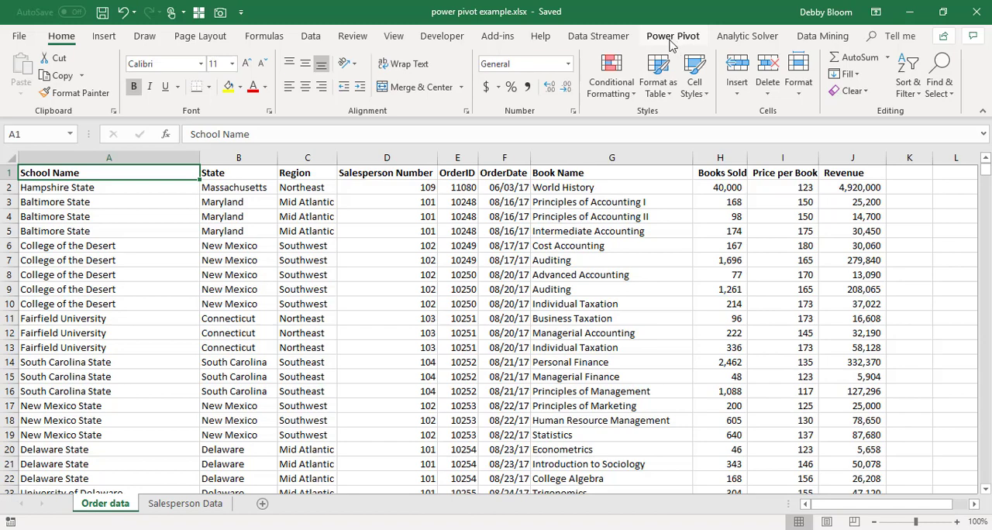
- Open the COM add-ins list from the Excel options and confirm it with Microsoft Power Pivot for Excel enabled
click(19, 37)
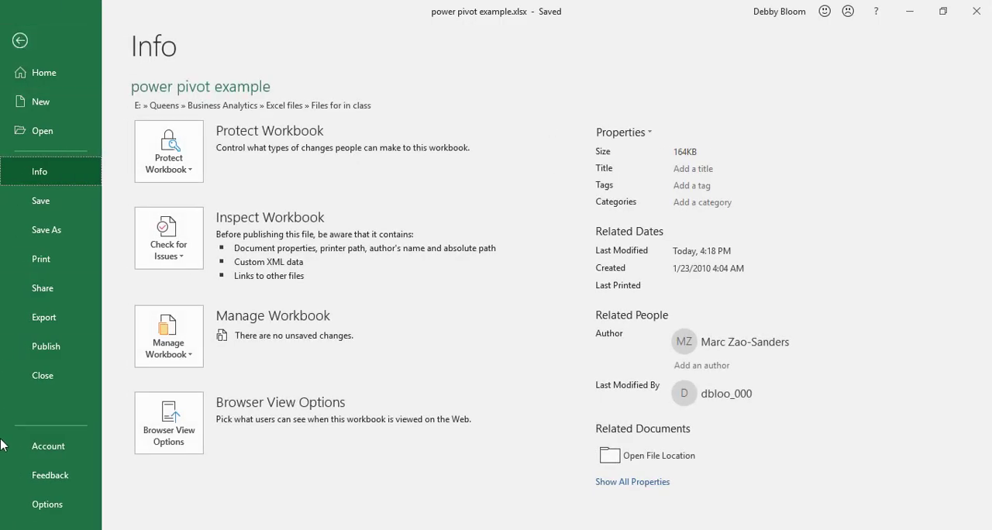
click(32, 506)
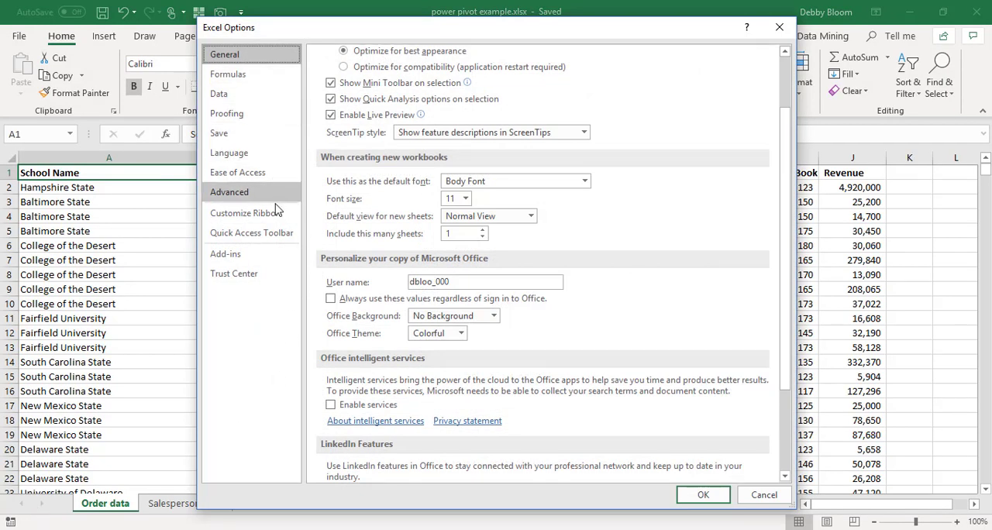
click(256, 256)
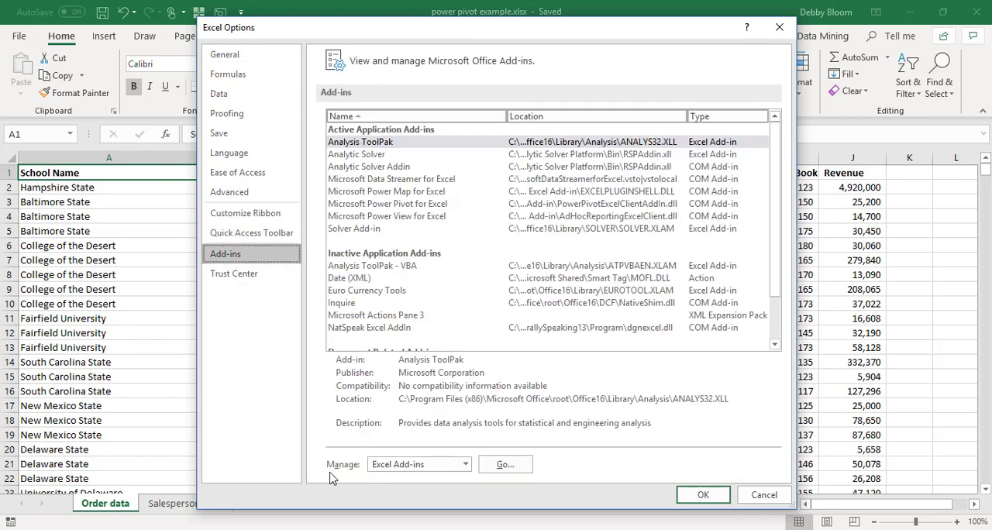
click(466, 465)
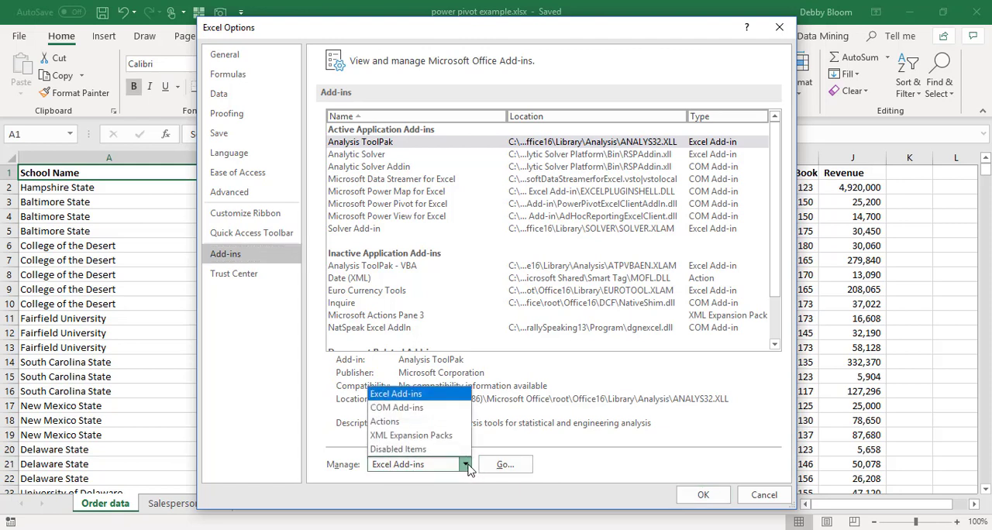
click(459, 408)
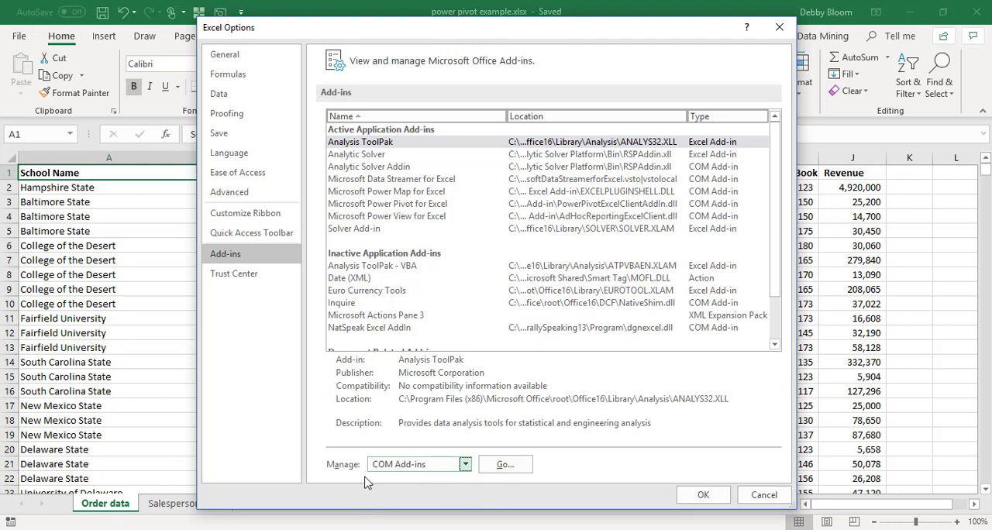
click(505, 465)
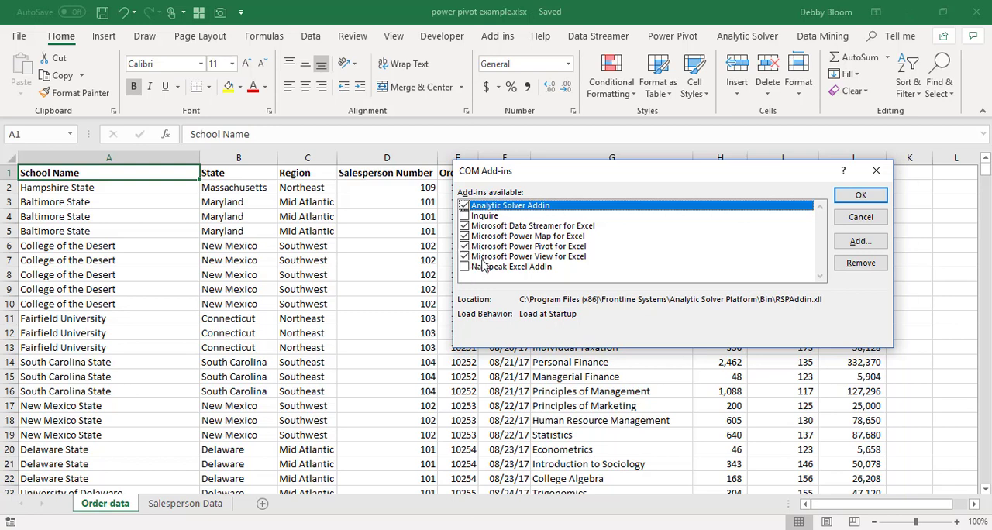
click(862, 200)
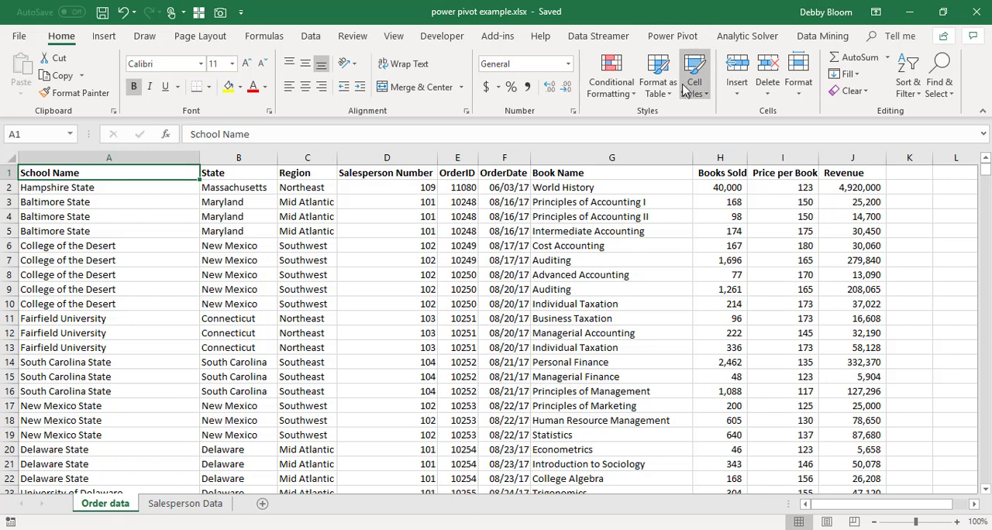
- Add the Order data range A1:J2157 to the data model as a table with headers, and close the Power Pivot window
click(672, 37)
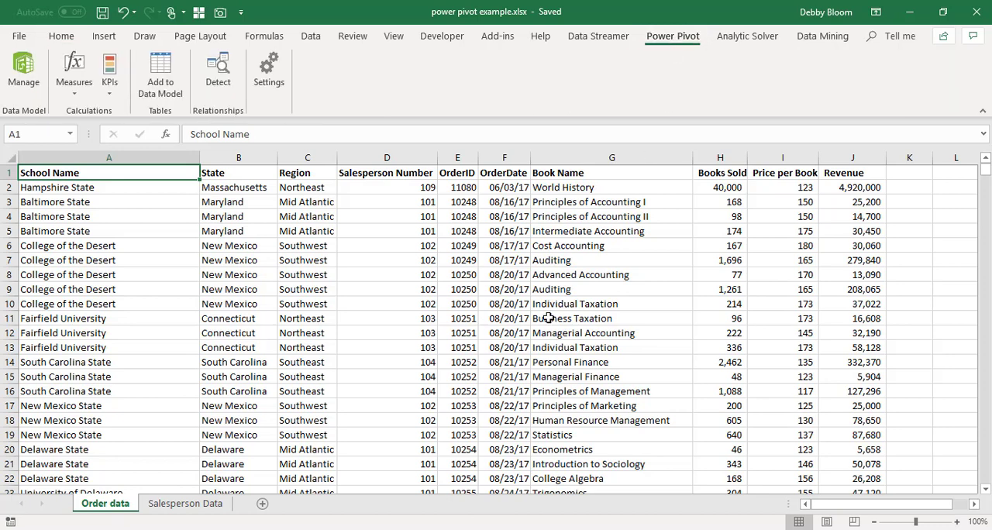
click(246, 334)
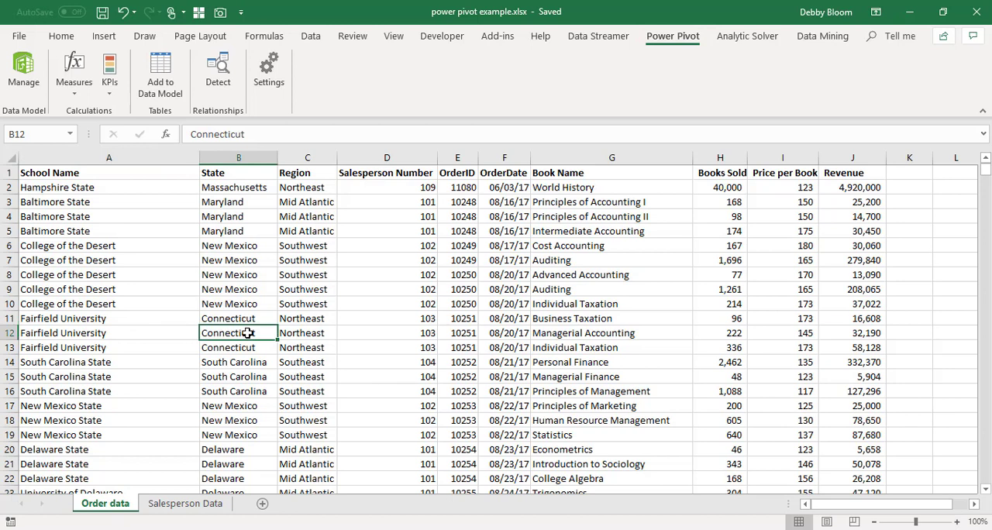
click(341, 333)
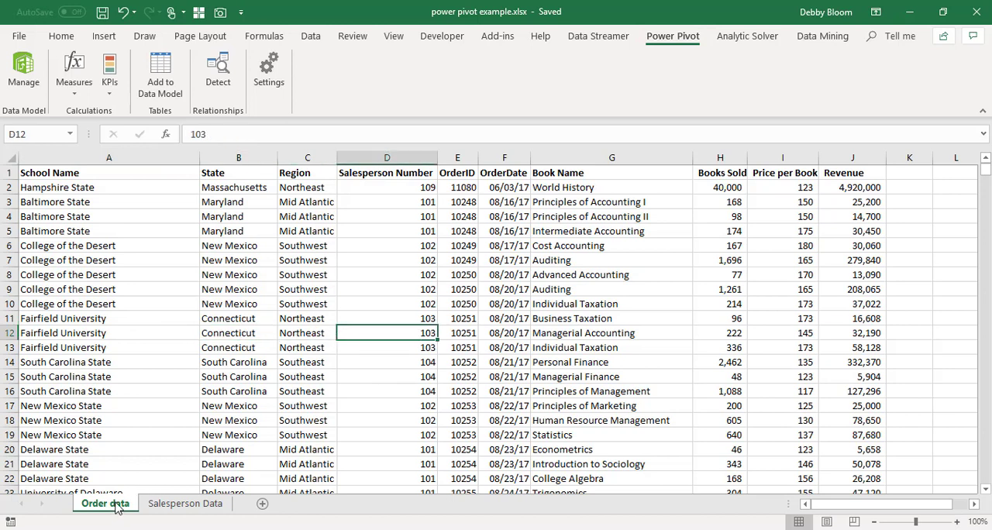
click(245, 320)
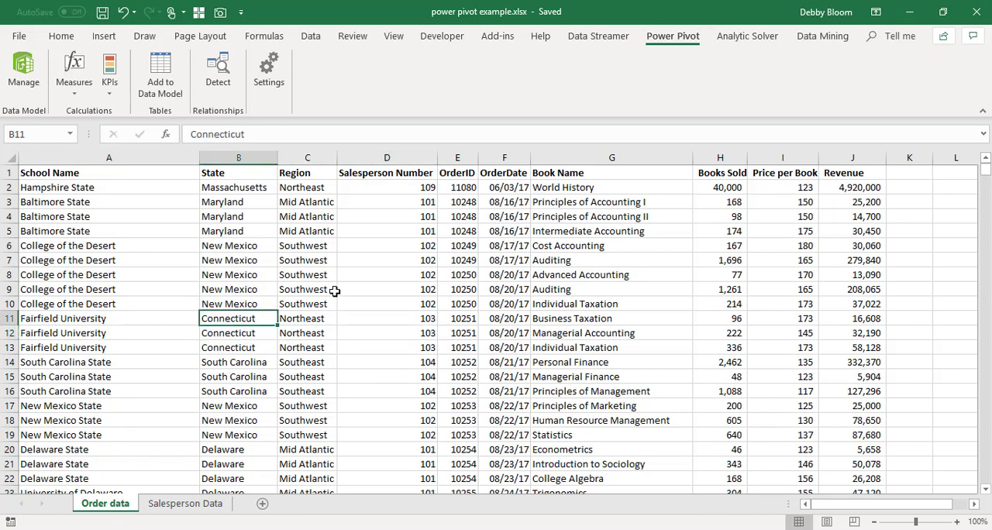
click(422, 255)
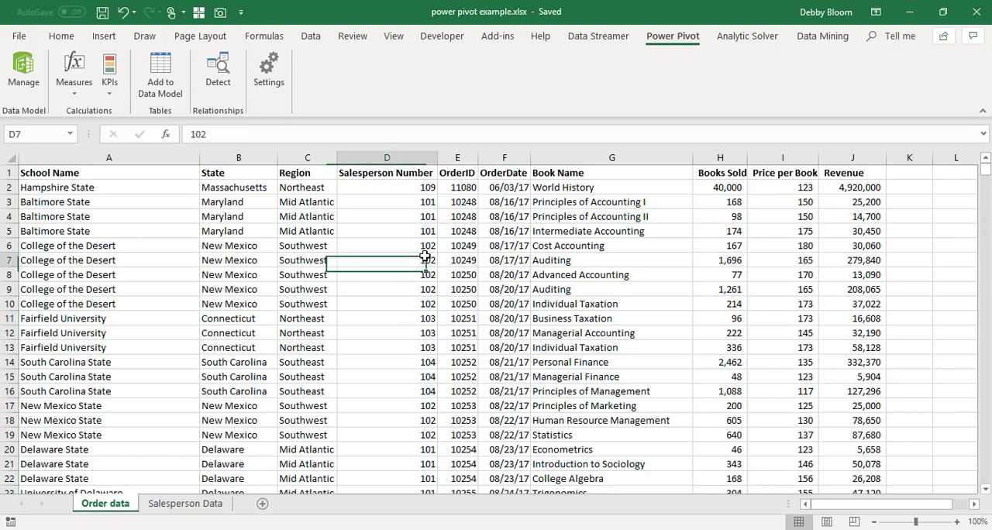
click(245, 262)
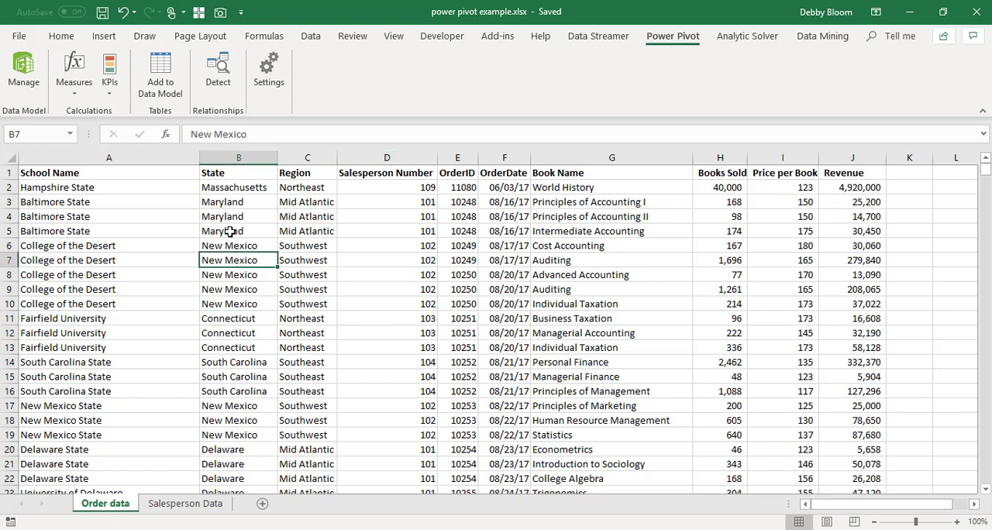
click(173, 77)
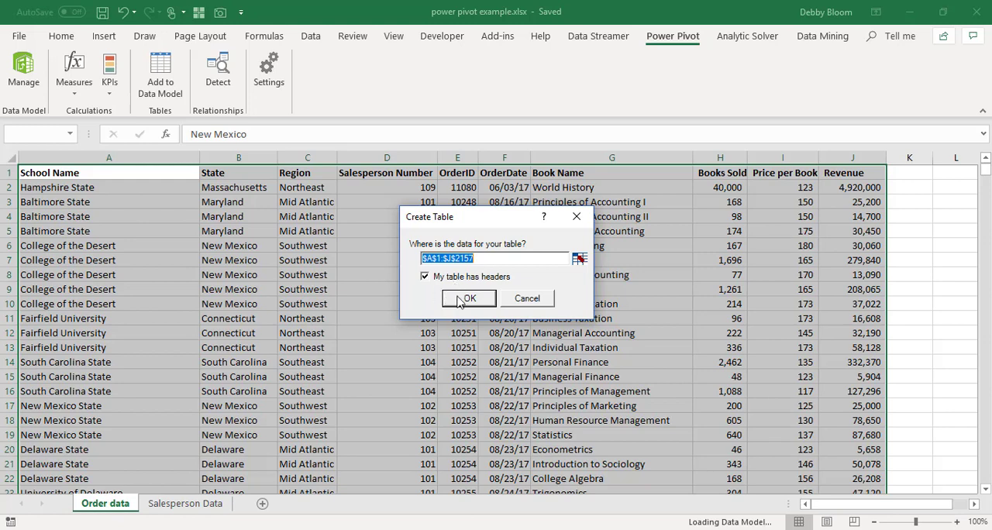
click(468, 299)
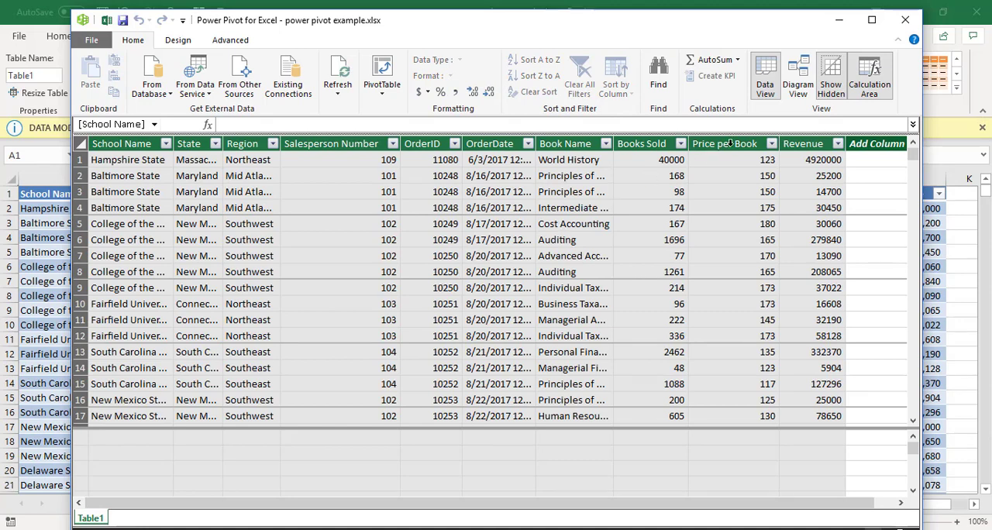
click(906, 22)
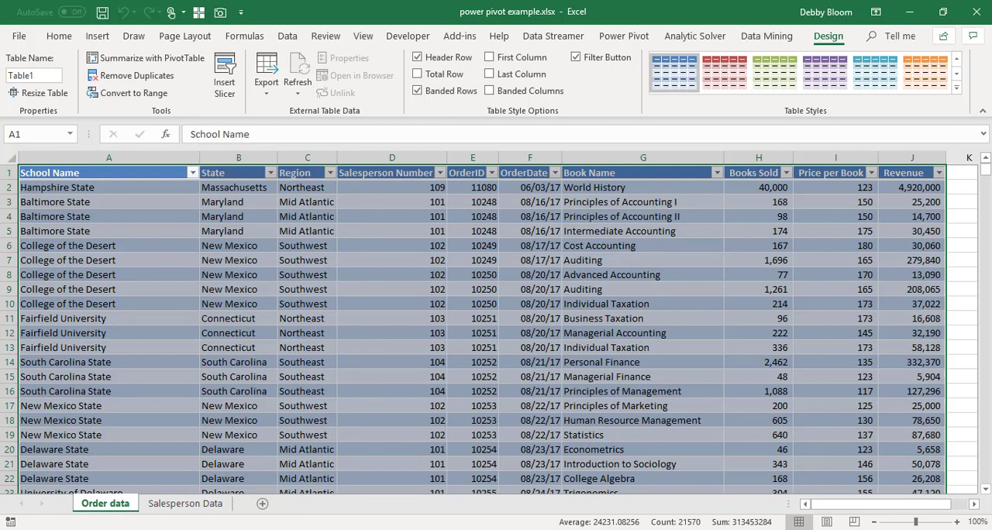
- Add the Salesperson Data range A1:D11 to the data model as a table with headers
click(186, 505)
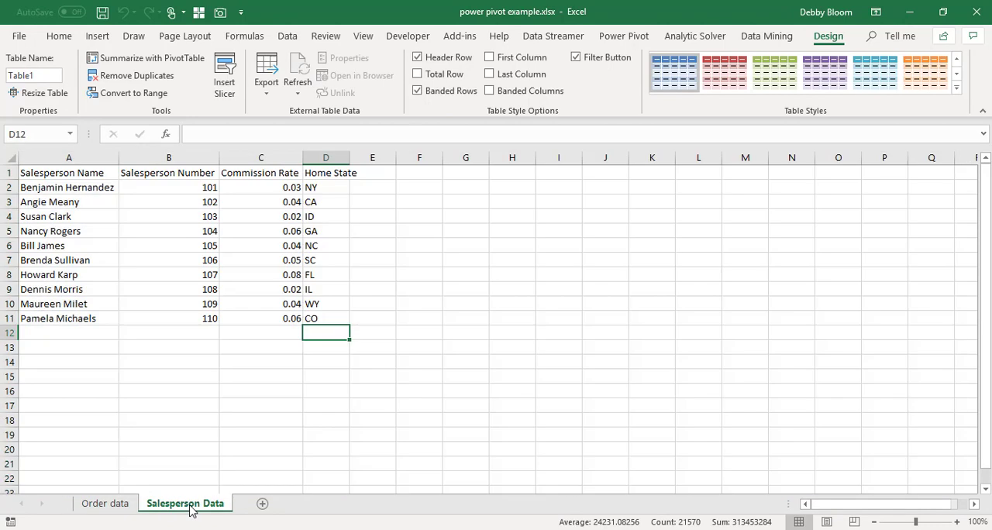
click(109, 505)
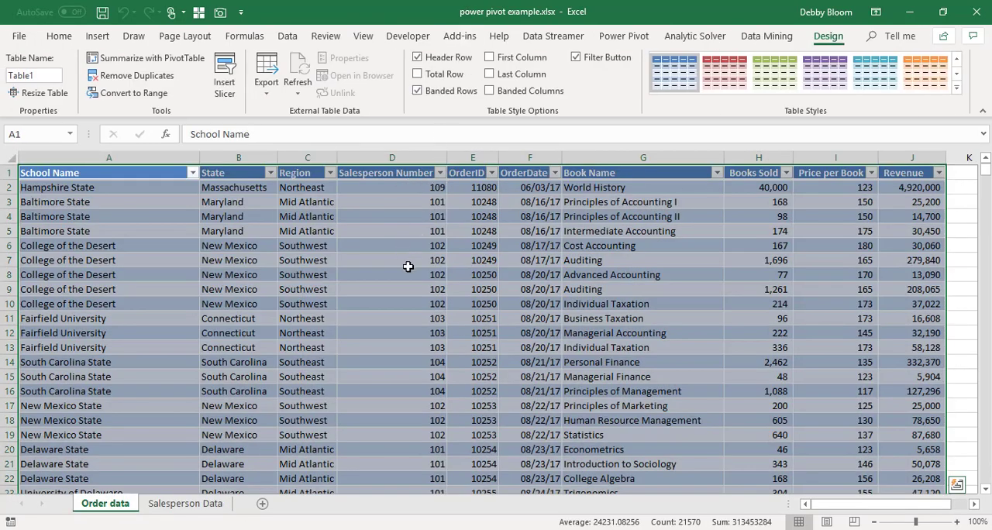
click(184, 505)
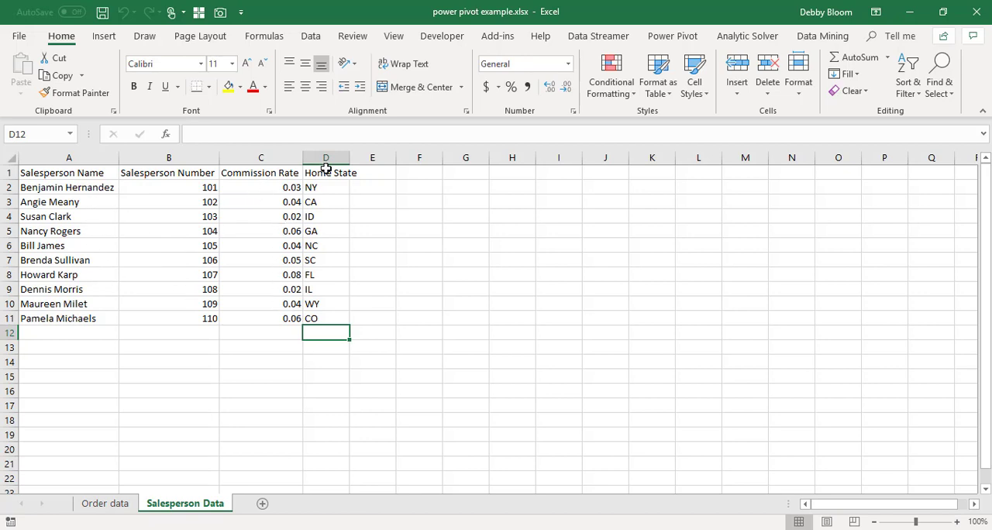
click(107, 237)
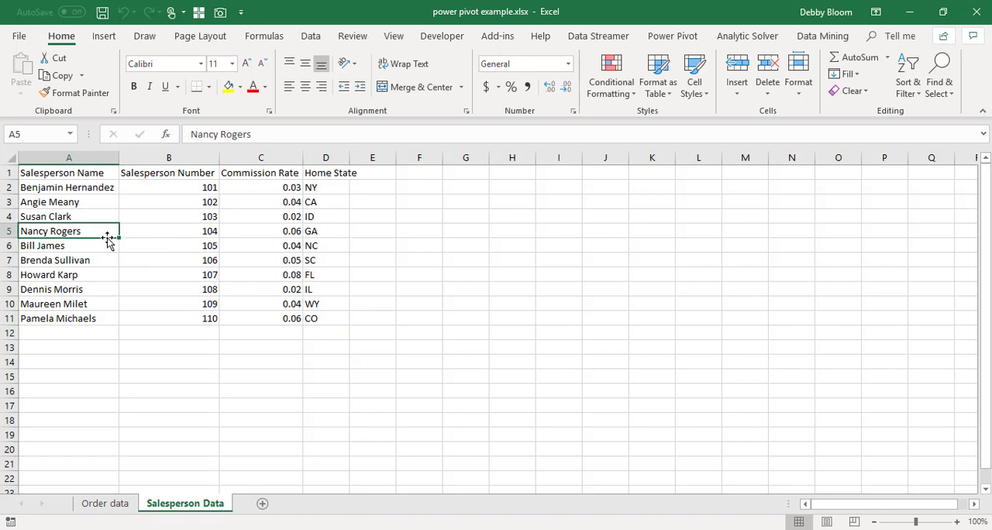
click(173, 229)
click(173, 263)
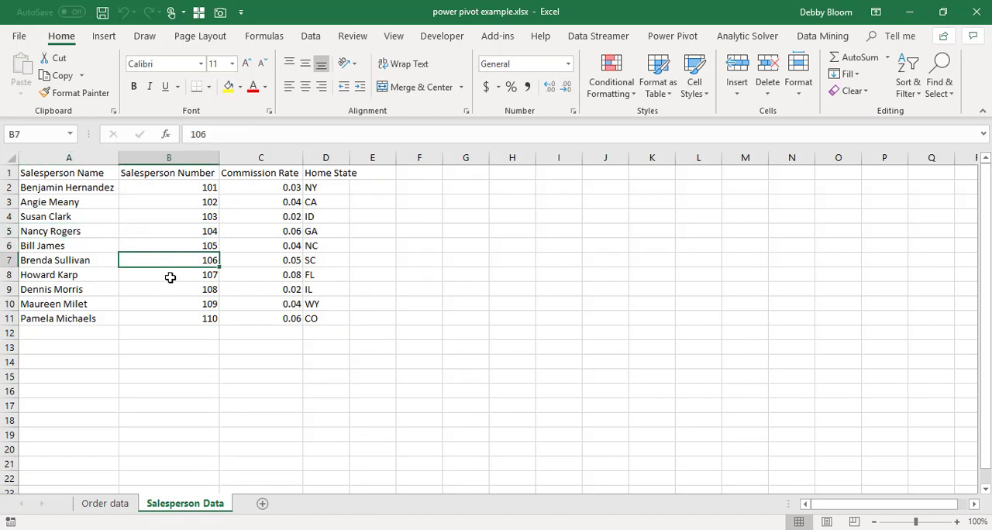
click(170, 275)
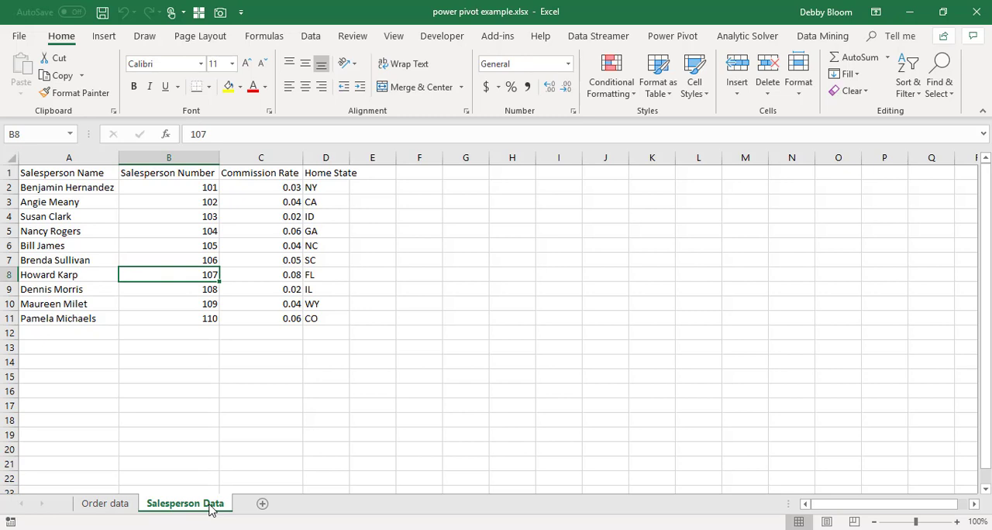
click(40, 231)
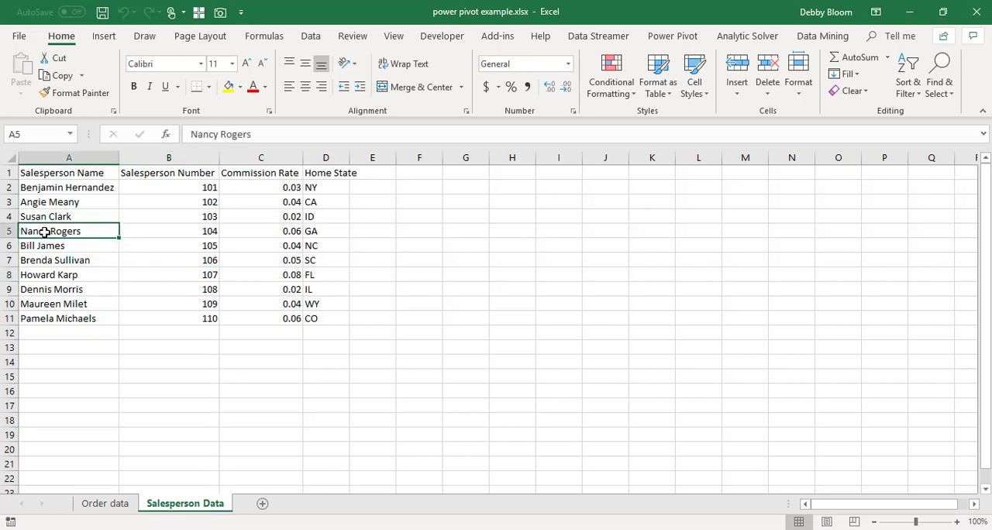
click(683, 39)
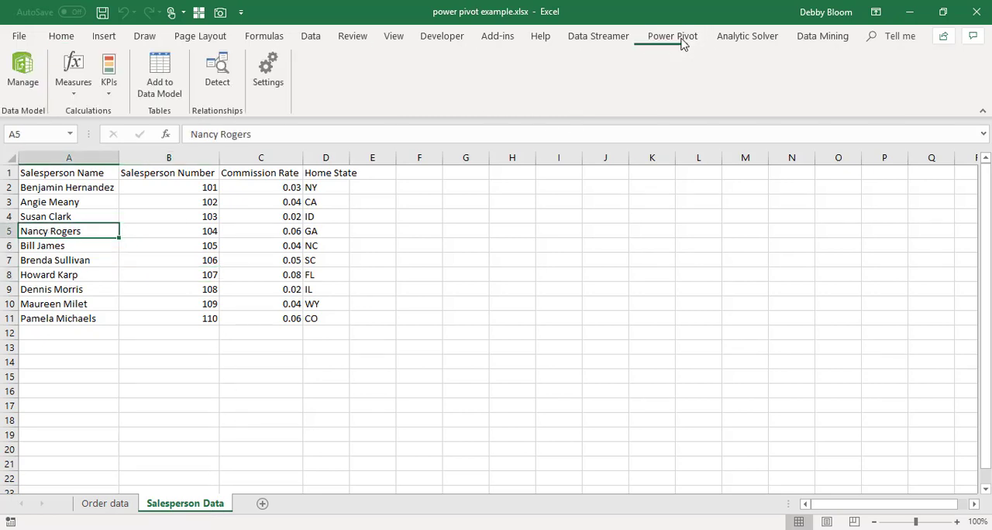
click(161, 74)
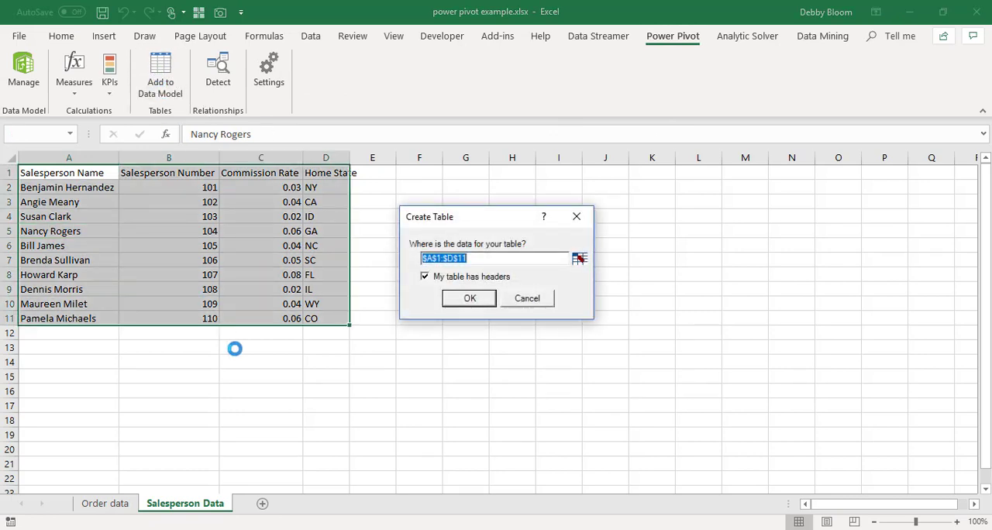
click(469, 300)
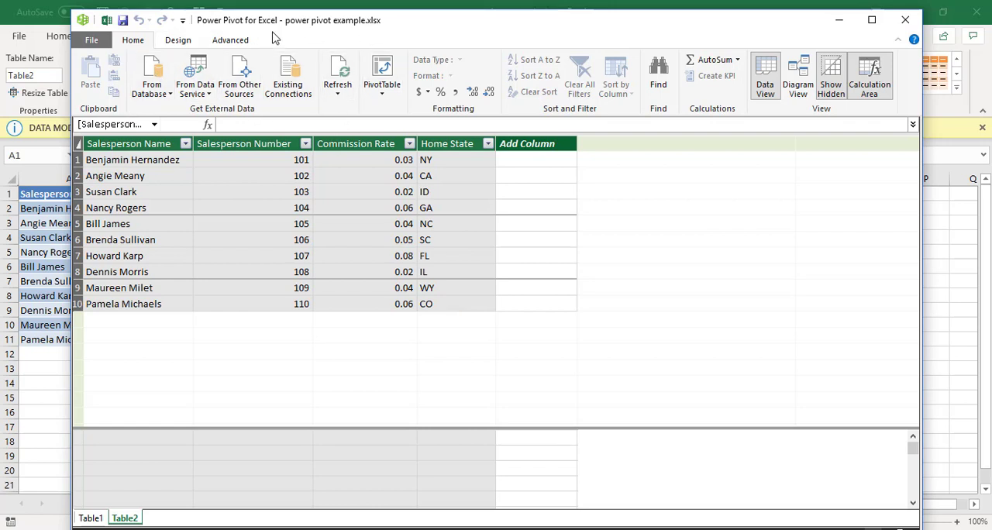
- Return to the workbook, reopen the data model for management and show its tables in Diagram View
drag(436, 40, 432, 160)
click(621, 16)
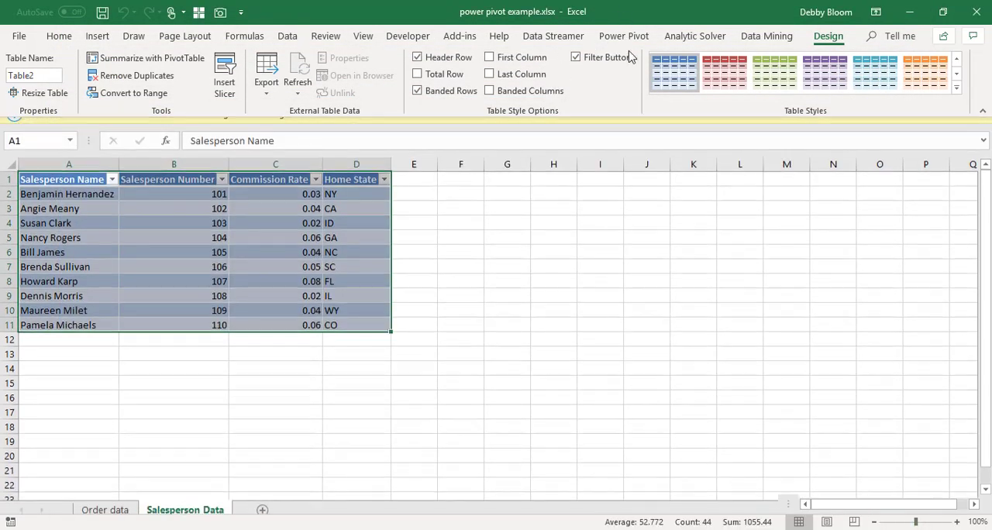
click(636, 39)
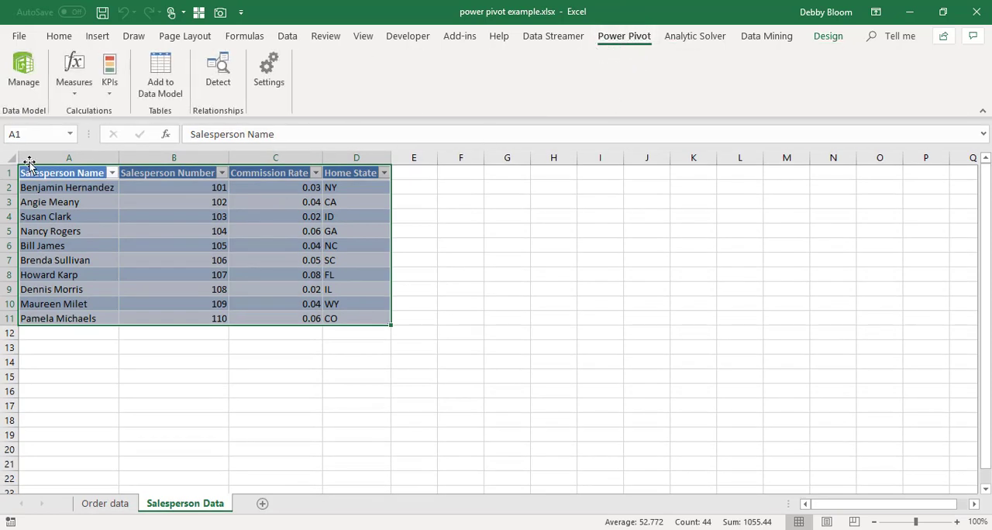
click(24, 64)
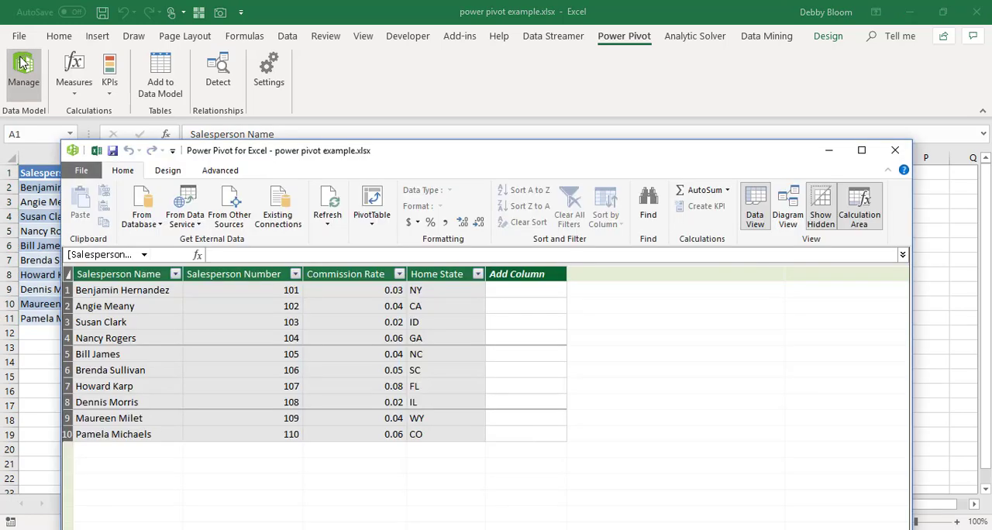
drag(508, 152, 498, 39)
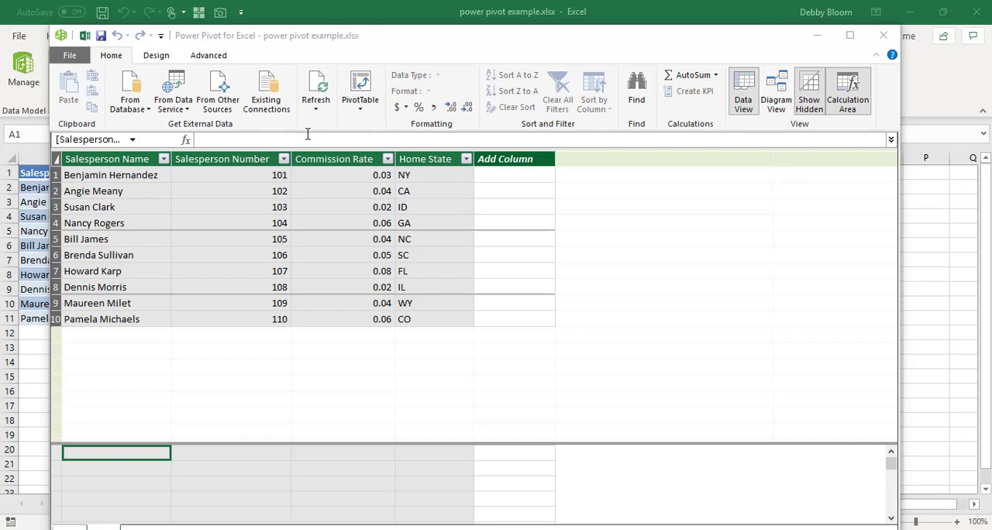
click(777, 94)
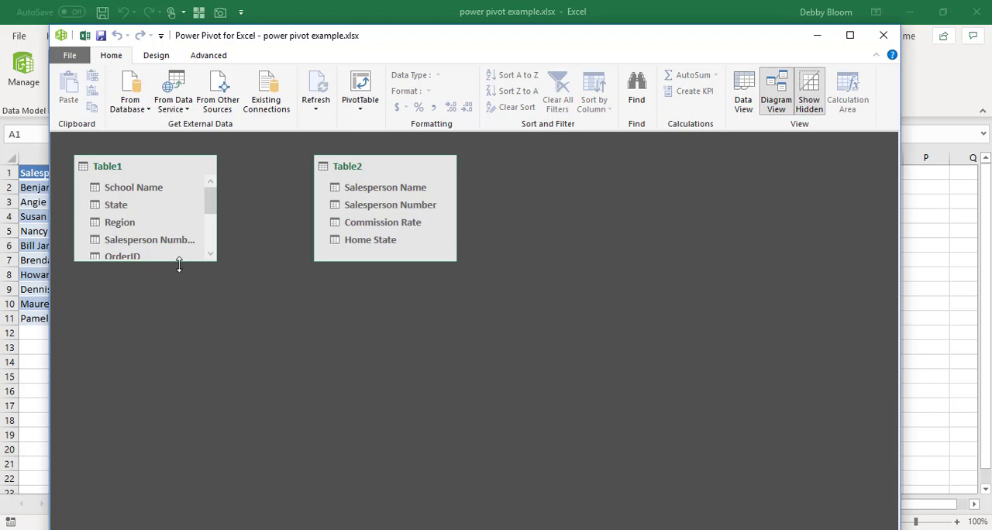
- Enlarge Table1 to show all its fields and relate its Salesperson Number to Salesperson Number in Table2
drag(179, 264, 178, 393)
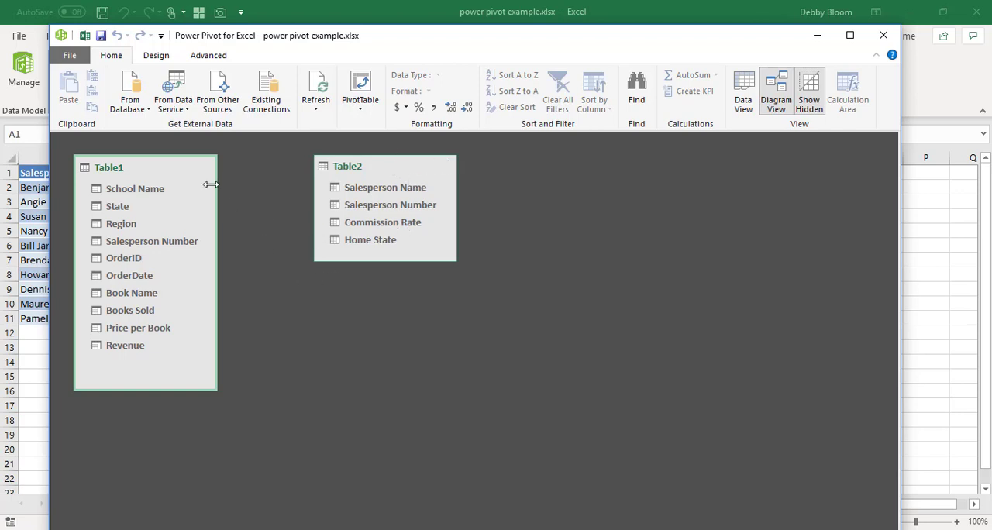
click(167, 246)
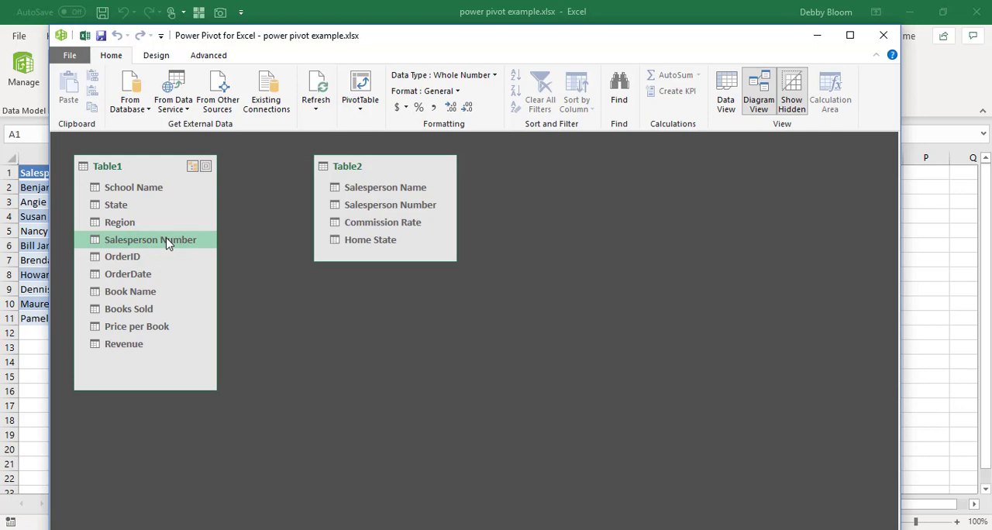
drag(167, 243, 364, 203)
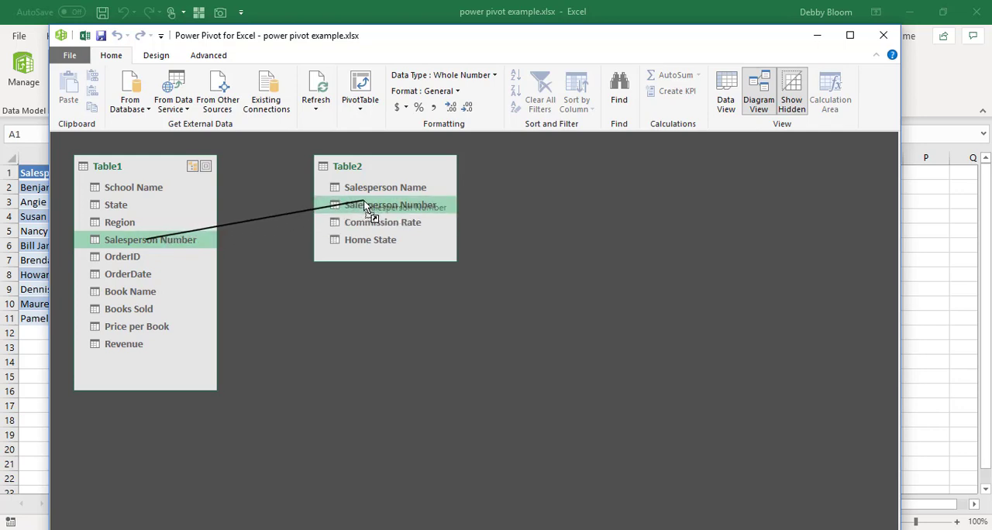
drag(365, 205, 366, 209)
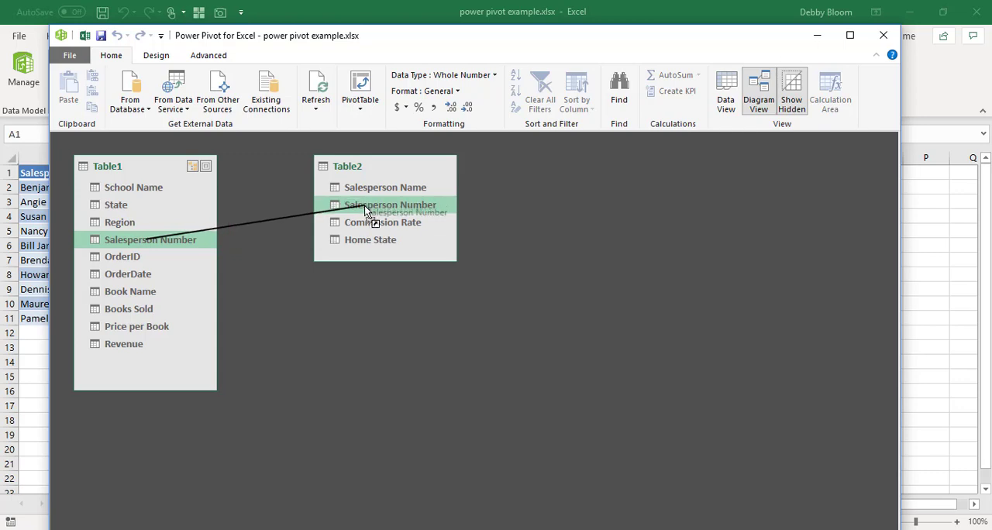
drag(366, 209, 367, 209)
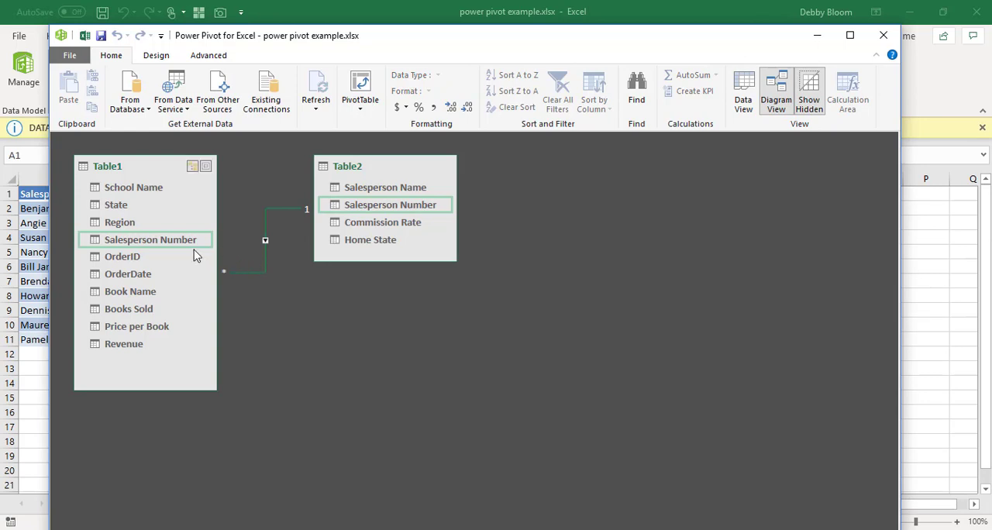
click(263, 237)
- Create a PivotTable from the data model on a new worksheet
click(366, 110)
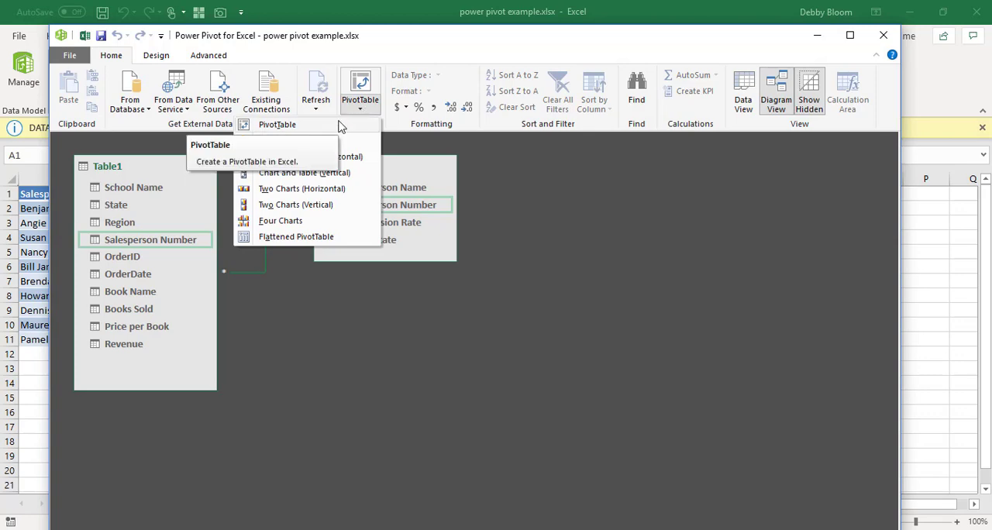
click(339, 126)
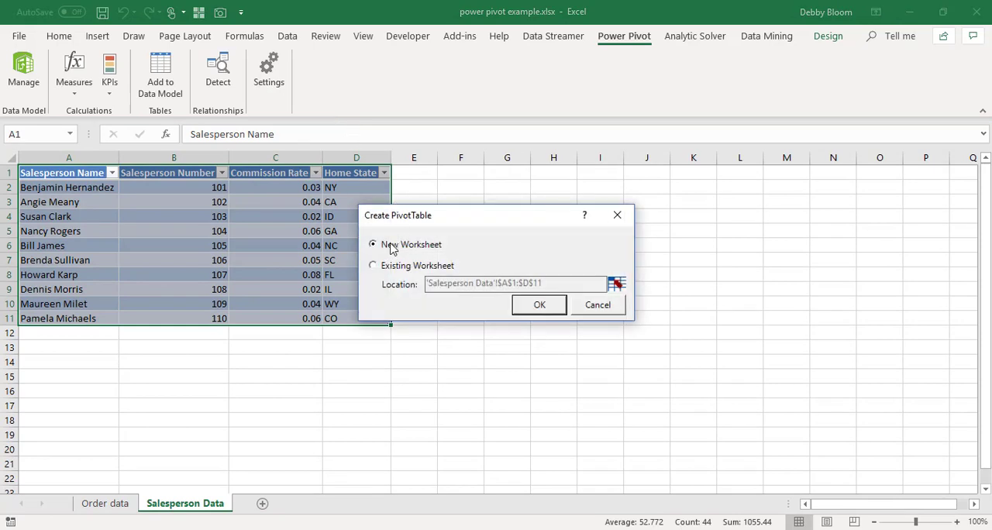
click(543, 306)
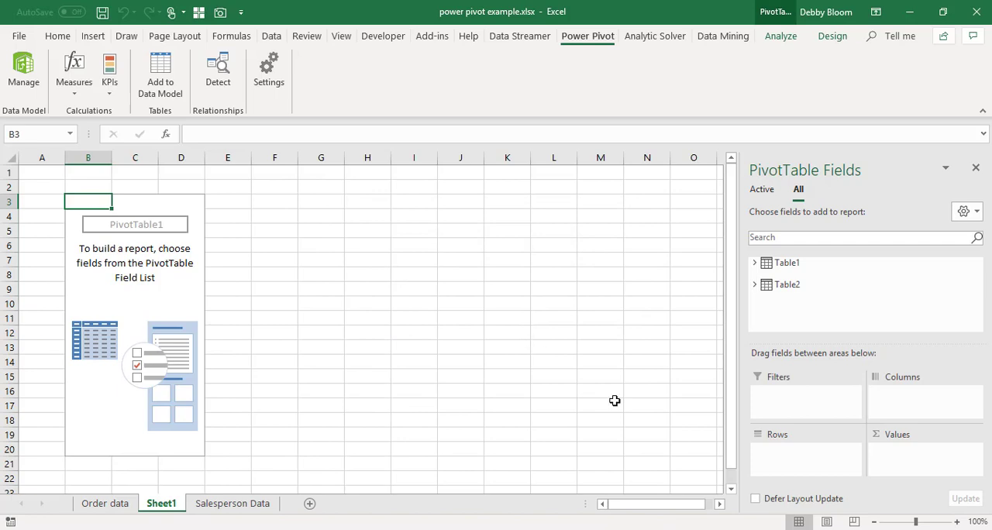
- Expand both tables in the field list and add Table2's Salesperson Name to the PivotTable's rows
click(755, 264)
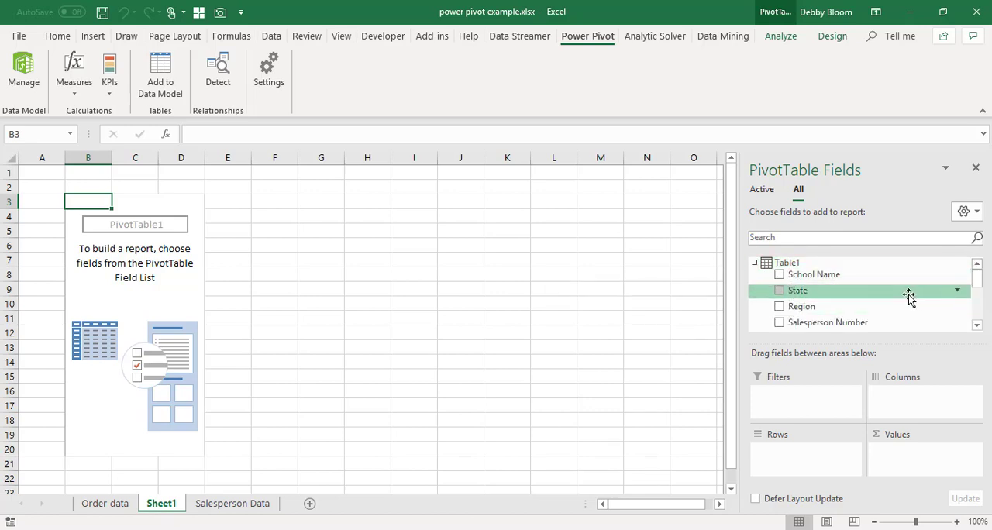
scroll(908, 295, down, 5)
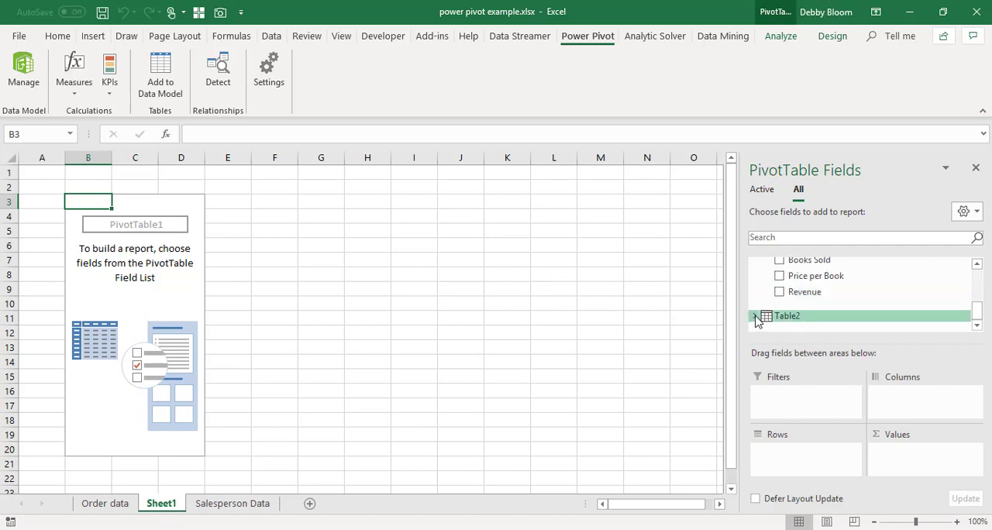
click(755, 317)
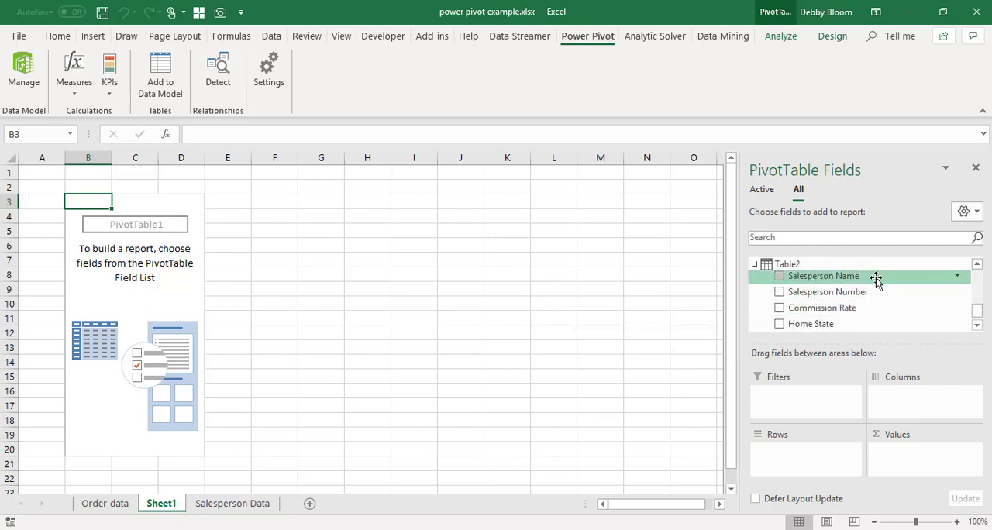
scroll(899, 296, down, 1)
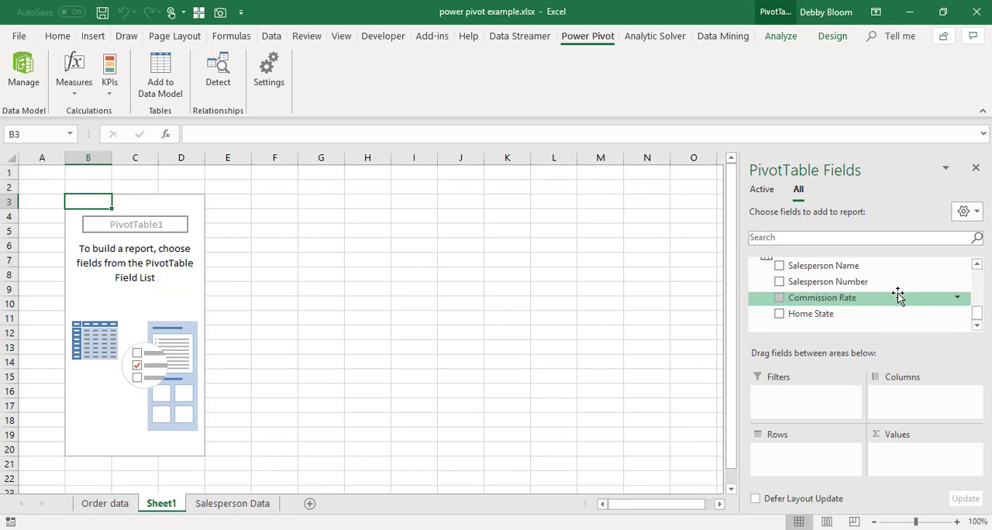
scroll(899, 296, up, 3)
scroll(898, 295, down, 1)
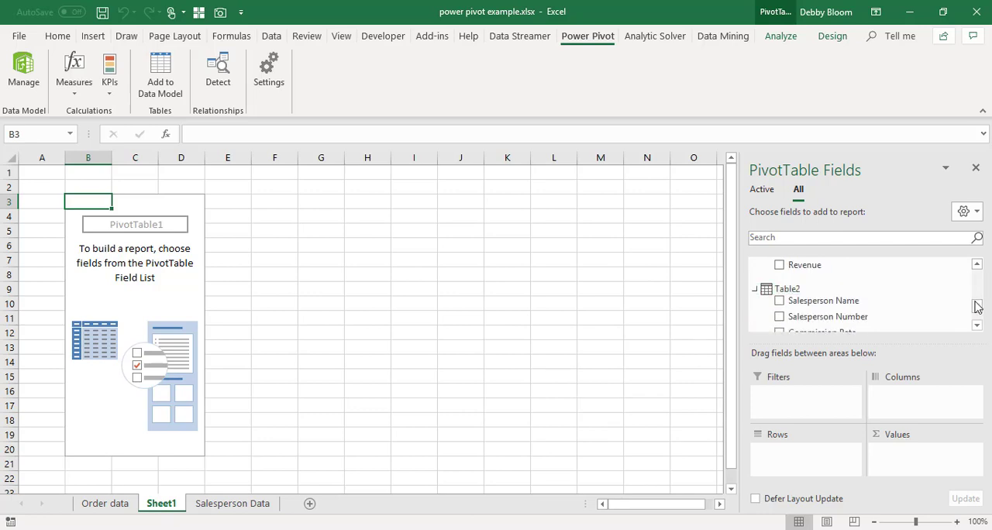
scroll(895, 299, down, 1)
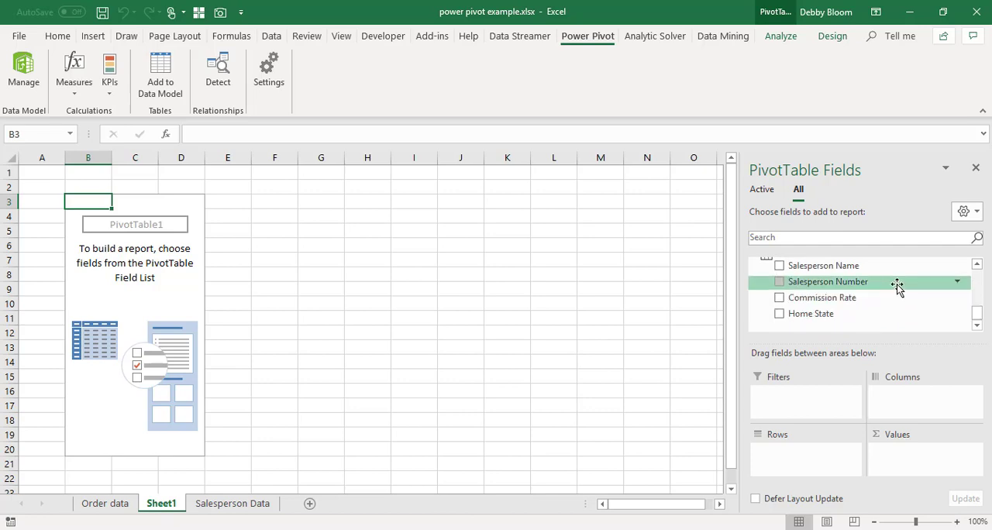
scroll(896, 288, up, 1)
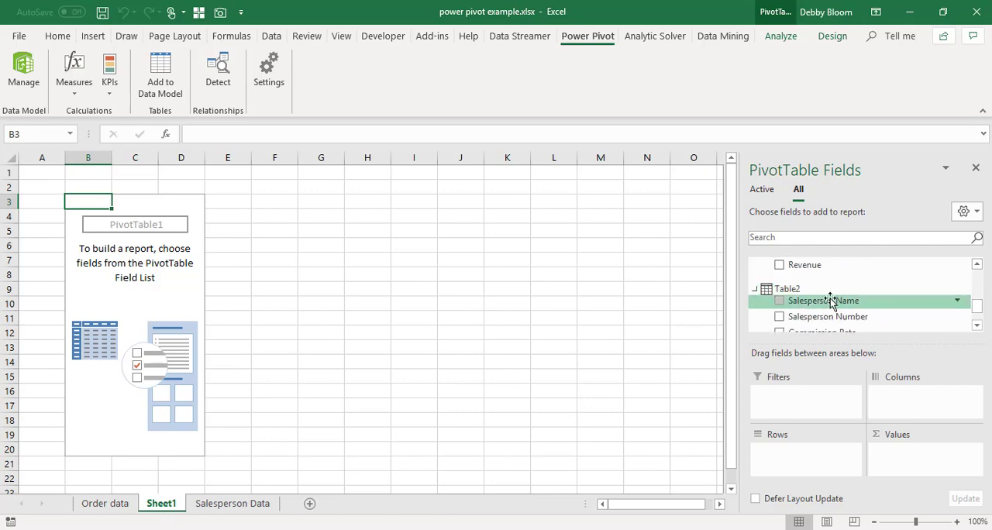
drag(830, 300, 807, 461)
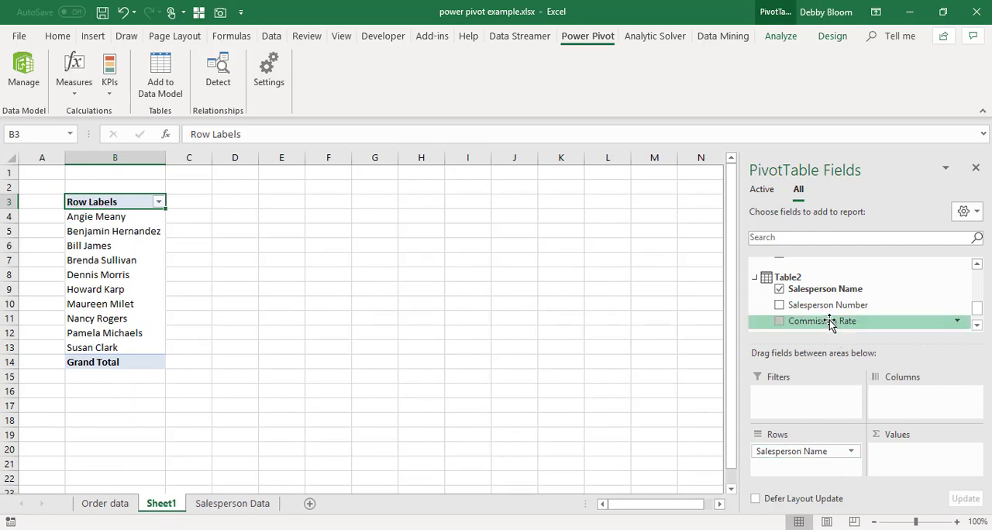
- Add Commission Rate from Table2 and Revenue from Table1 to the PivotTable's values
drag(829, 323, 905, 458)
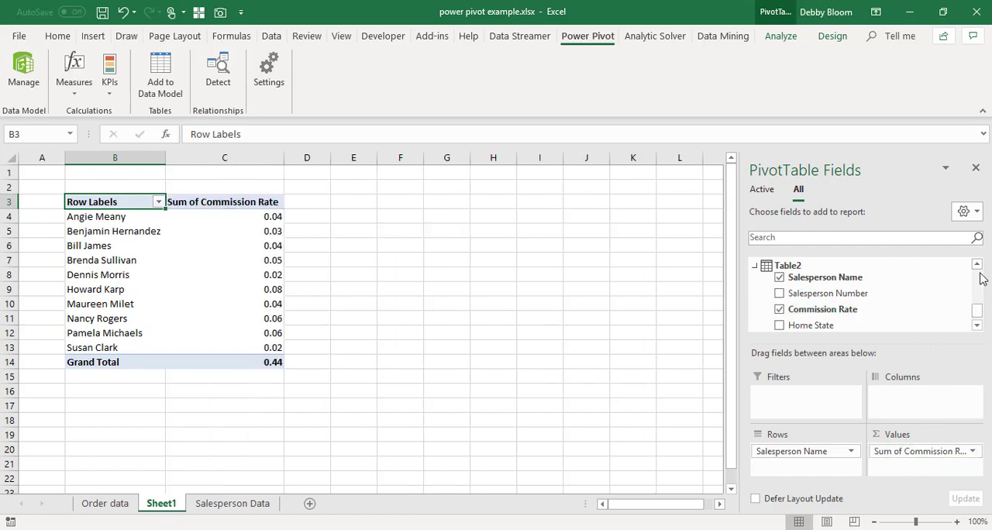
scroll(977, 276, up, 3)
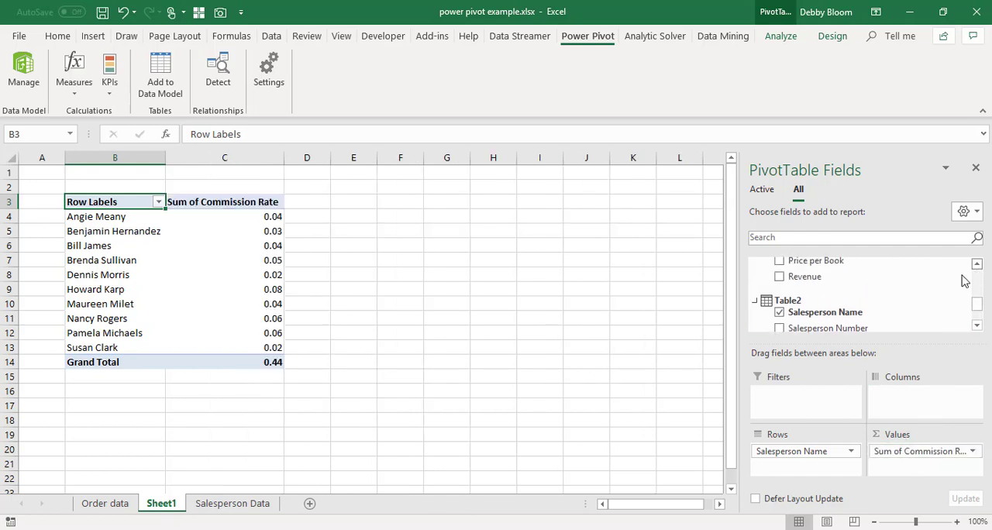
drag(800, 277, 912, 467)
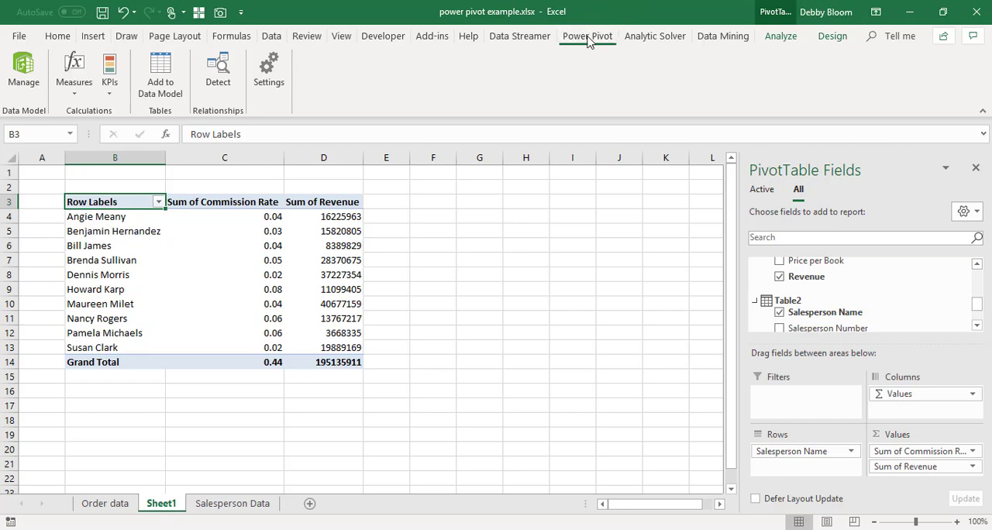
- Reopen the data model and create a second PivotTable from it on a new worksheet
click(20, 68)
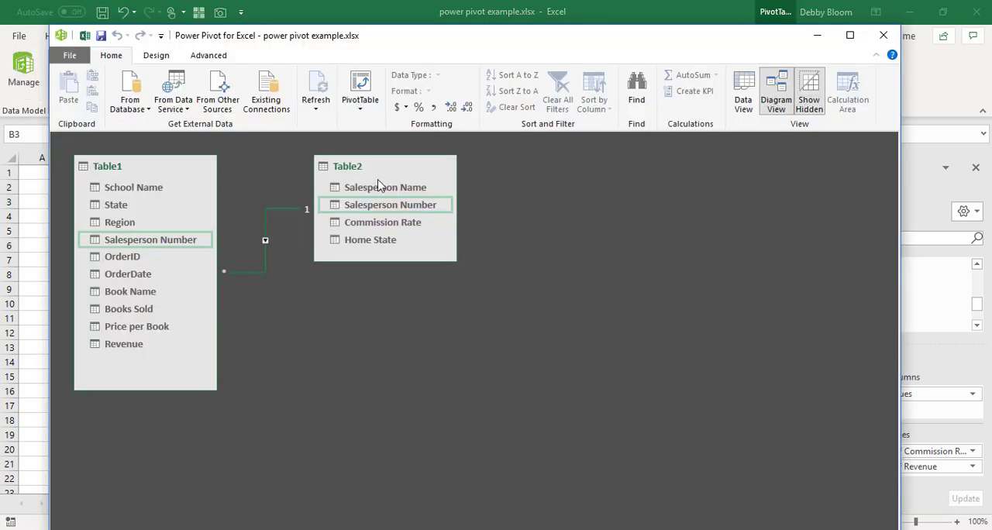
click(357, 81)
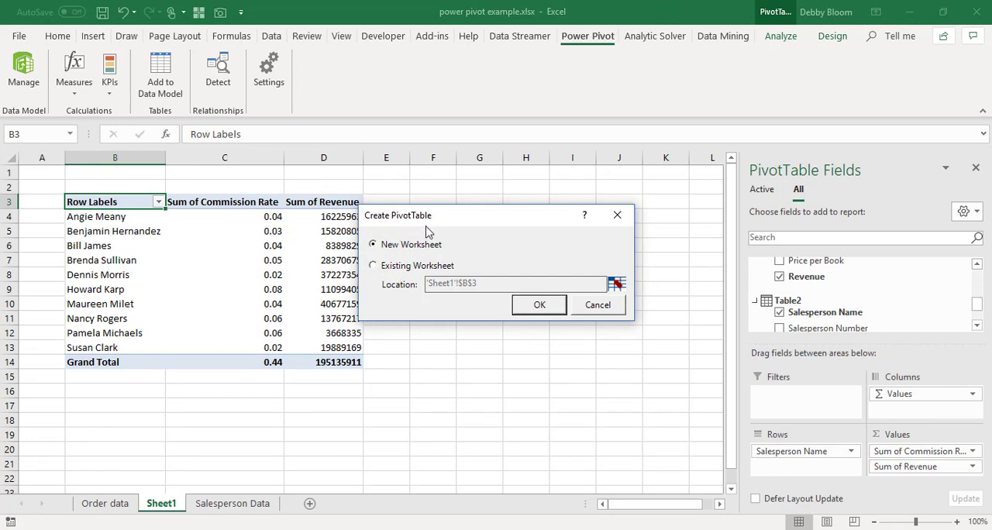
click(534, 308)
click(537, 309)
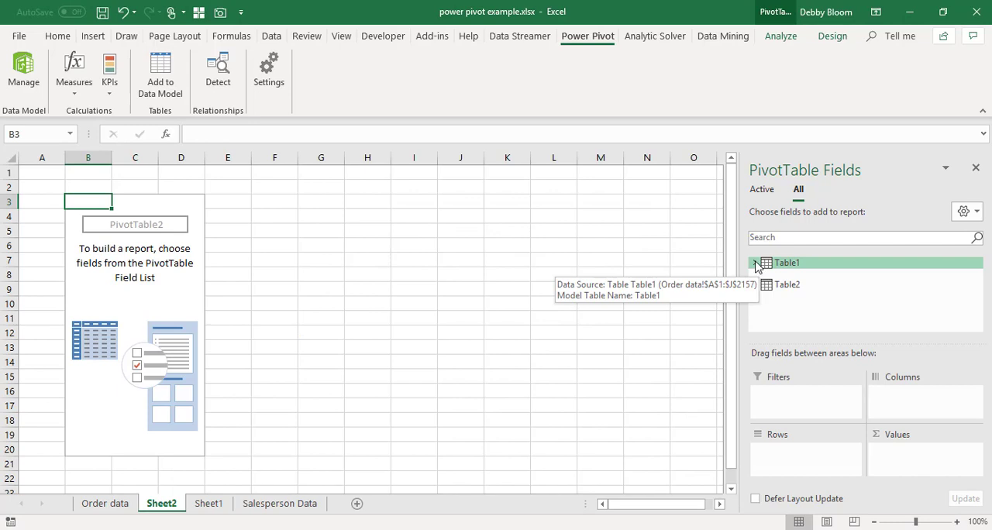
- Use Table1's Book Name as the new PivotTable's rows and Books Sold as its values
click(756, 263)
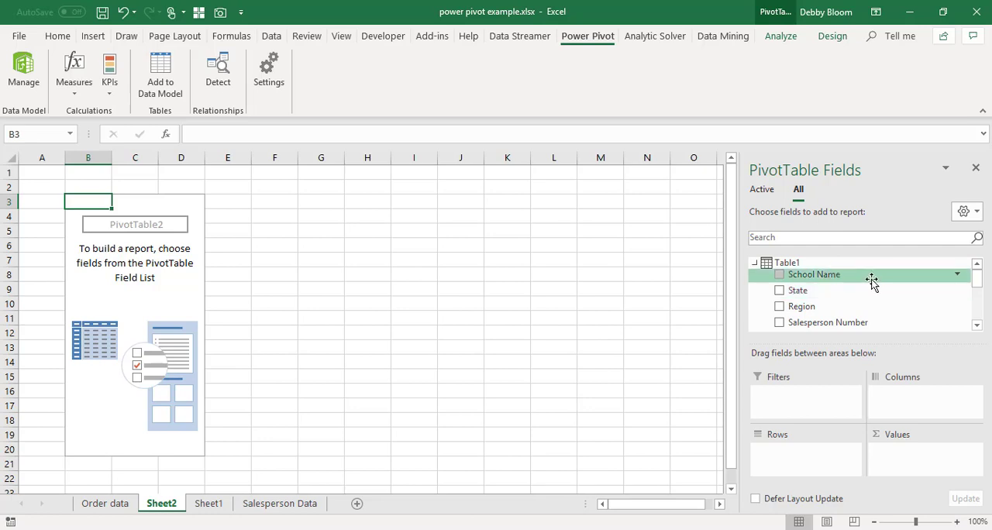
scroll(872, 287, down, 2)
scroll(872, 287, down, 1)
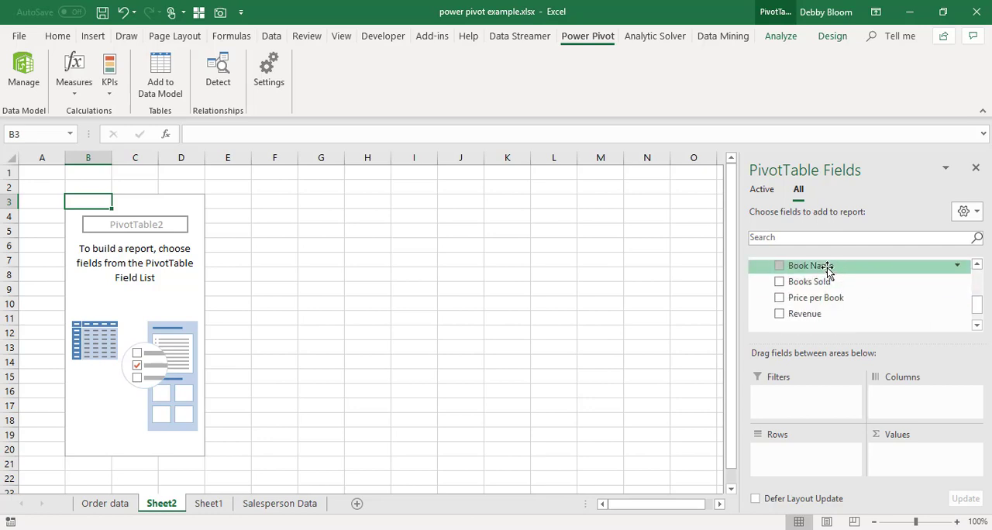
drag(828, 267, 804, 451)
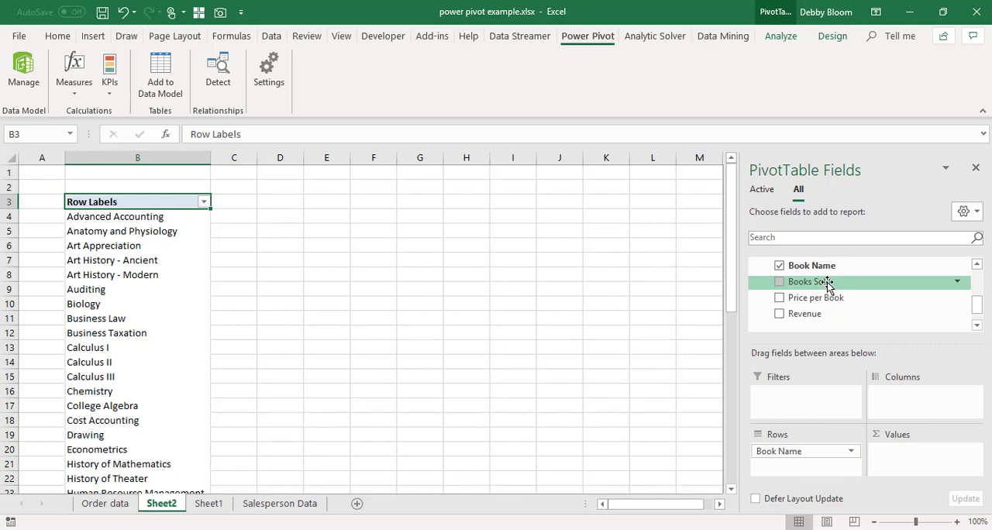
drag(828, 286, 900, 458)
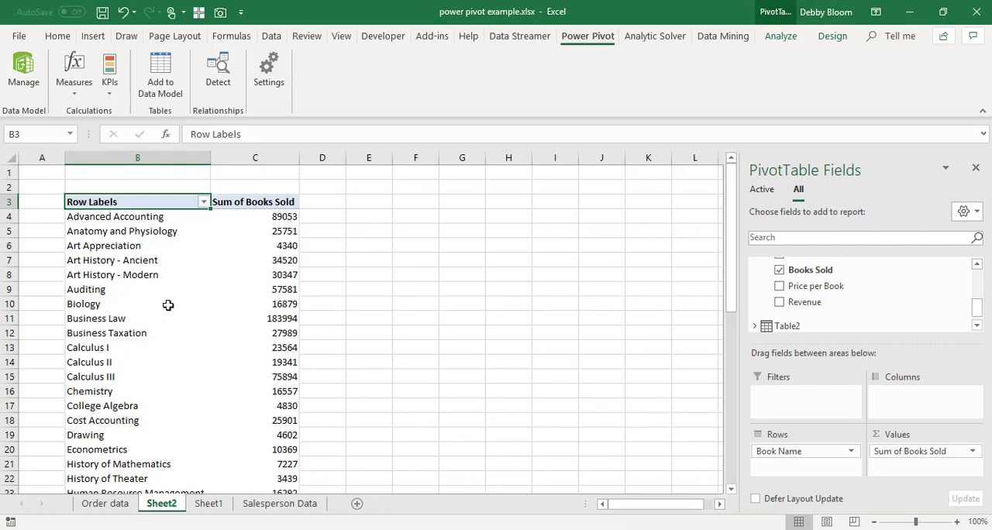
- Add Salesperson Name from Table2 to the columns of the books-sold PivotTable
click(977, 326)
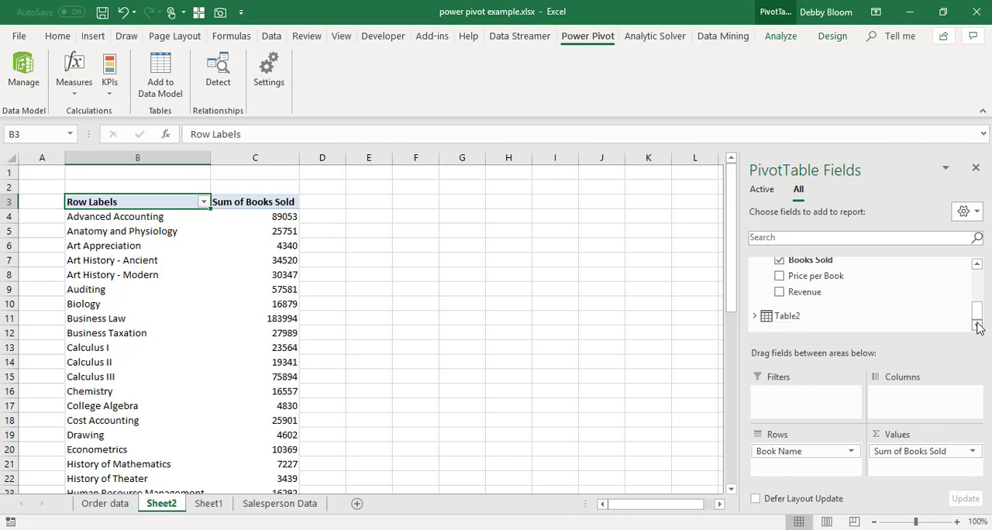
click(756, 317)
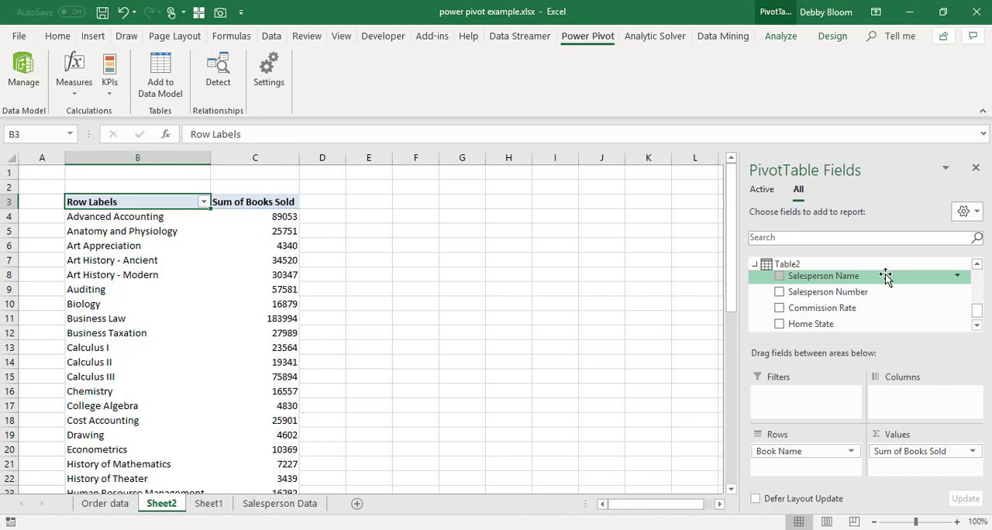
drag(847, 277, 899, 400)
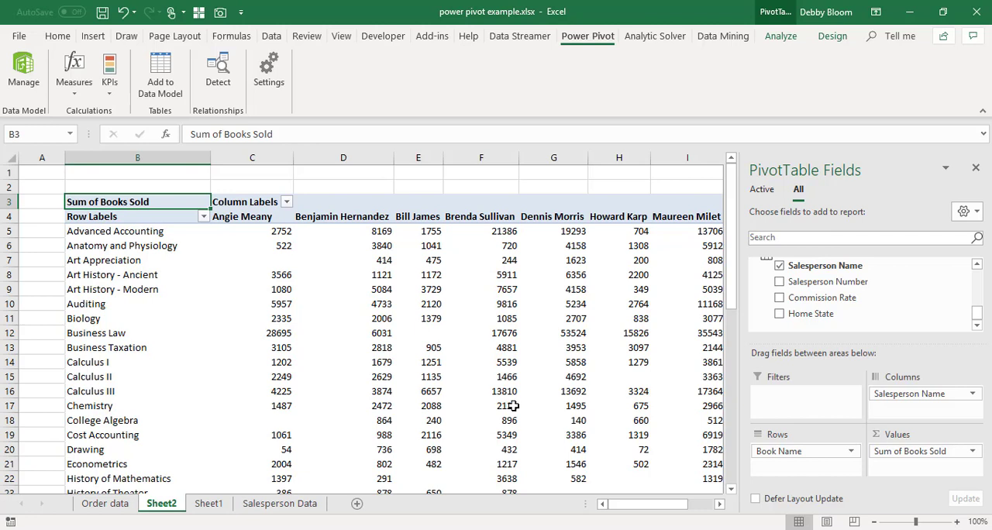
- Move Salesperson Name from the columns to the rows, beneath Book Name, and look through the regrouped report
mouse_move(513, 405)
drag(901, 393, 825, 474)
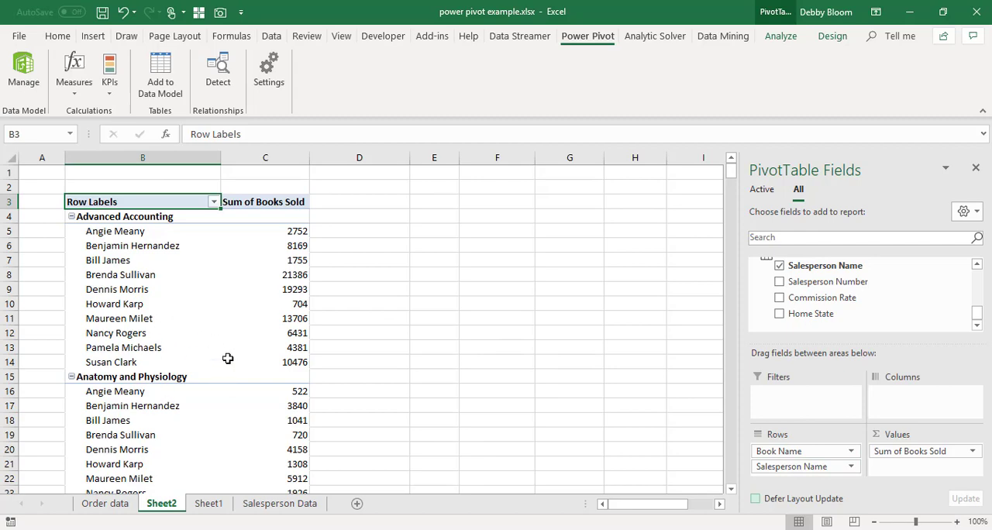
scroll(225, 358, down, 3)
scroll(225, 360, up, 3)
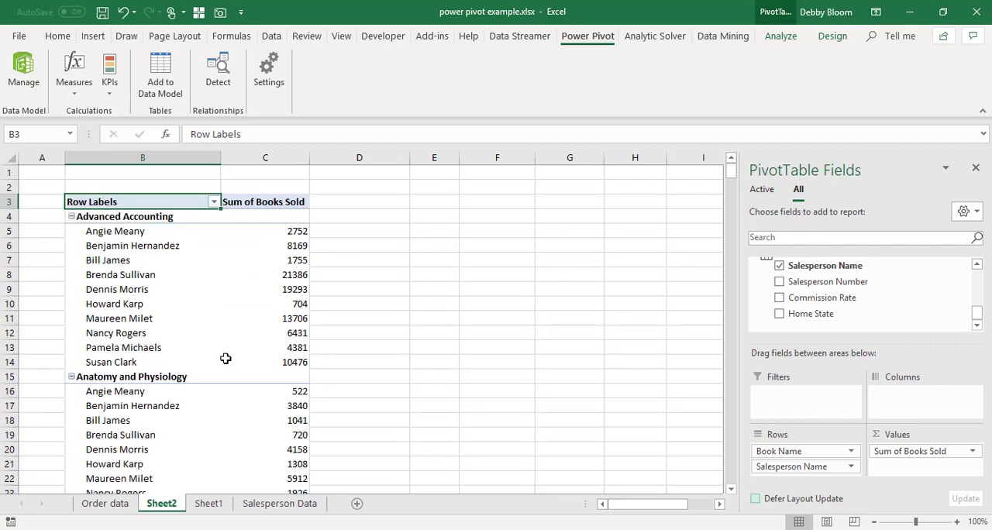
- Reorder the PivotTable's row fields so Salesperson Name comes above Book Name
click(818, 471)
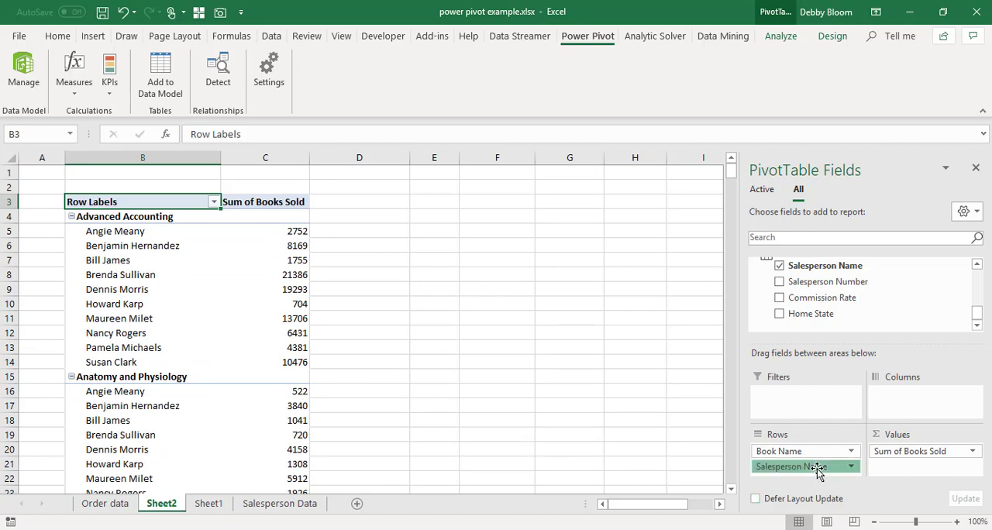
drag(818, 470, 818, 455)
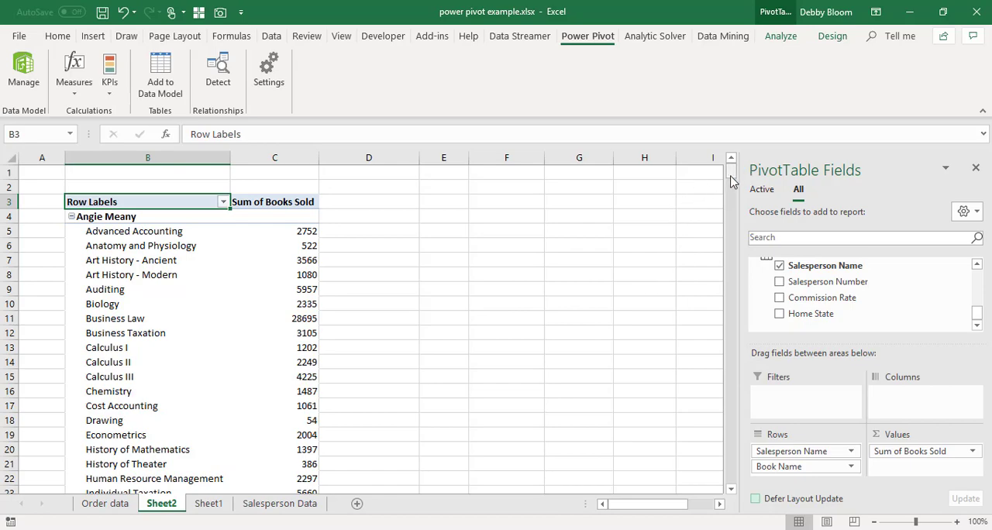
mouse_move(731, 173)
mouse_down()
mouse_move(732, 252)
mouse_move(731, 167)
mouse_up()
- Create a PivotChart from the Power Pivot data model on a new worksheet
click(24, 72)
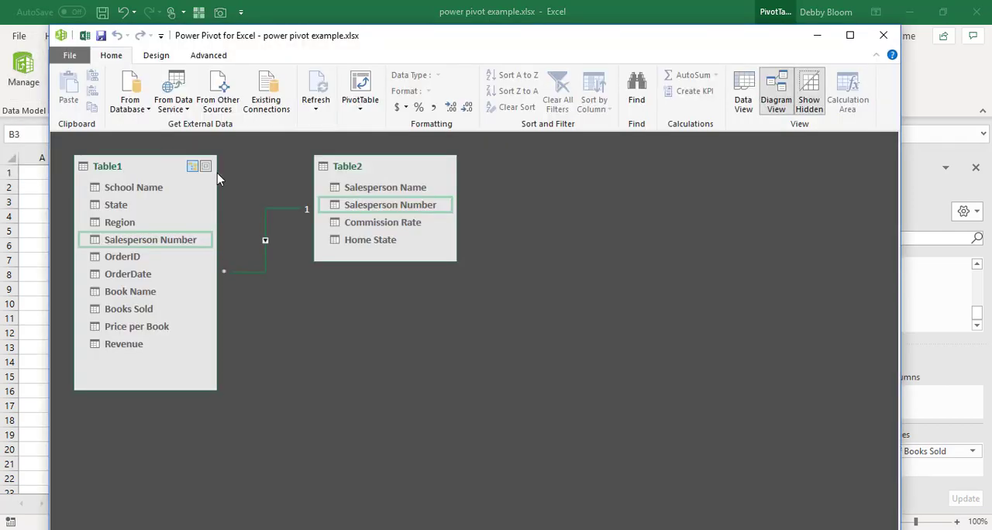
click(362, 110)
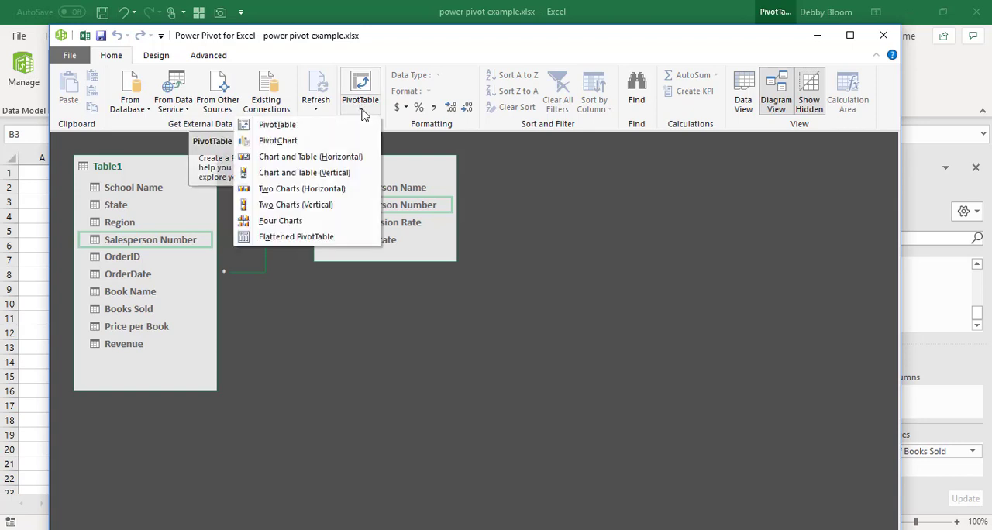
click(335, 143)
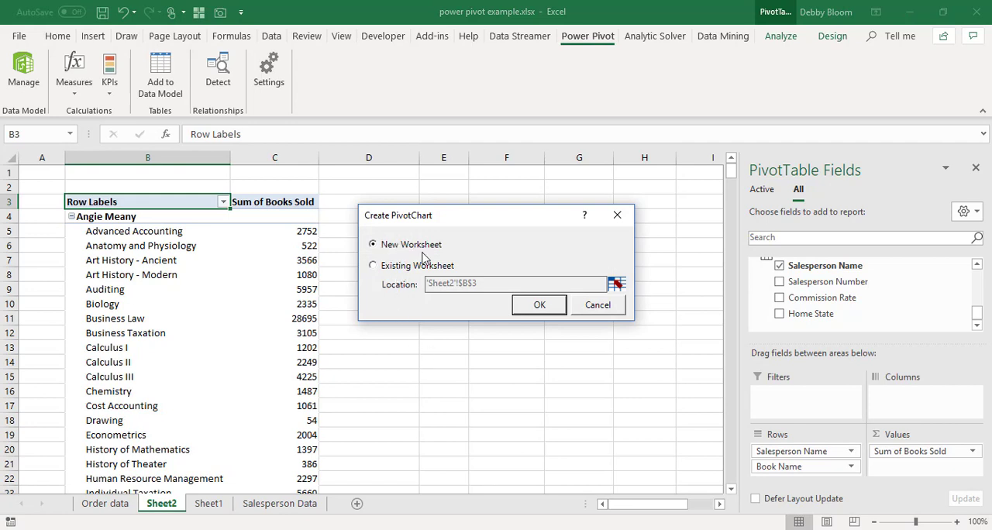
click(540, 306)
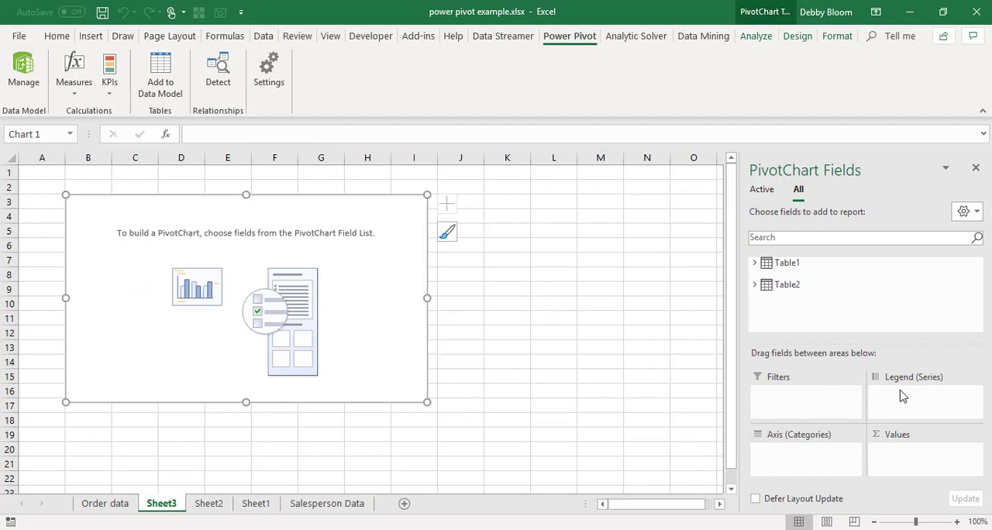
- Set the PivotChart's axis categories to Region from Table1, with Salesperson Name from Table2 beneath it
click(755, 263)
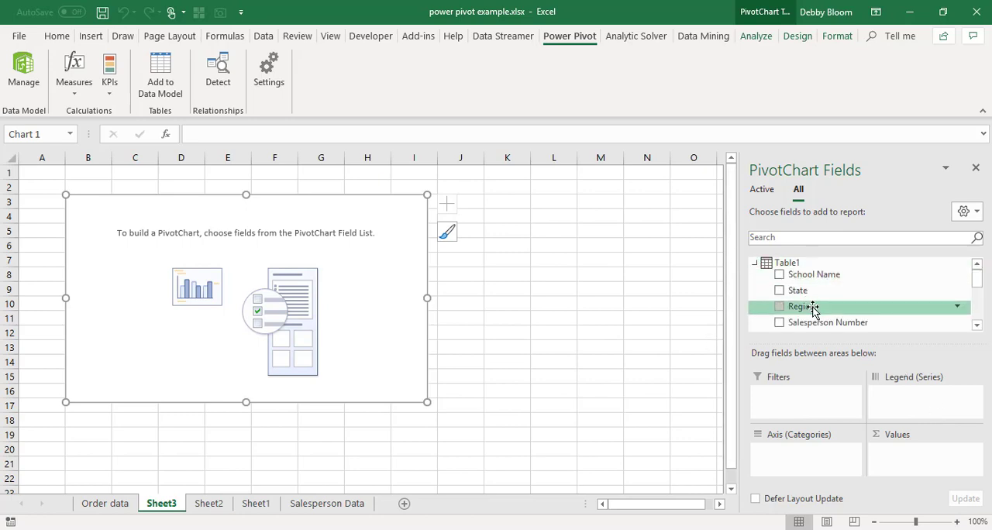
drag(814, 307, 808, 458)
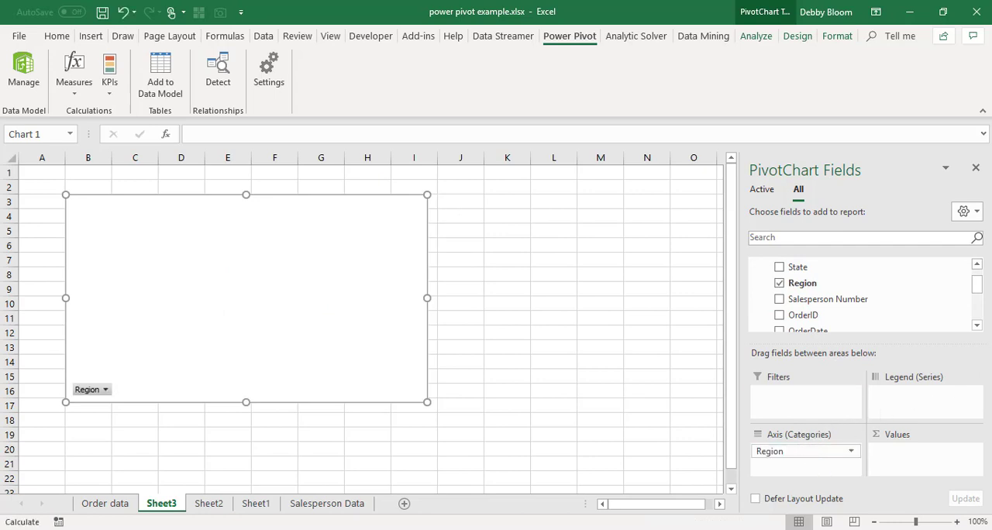
click(977, 327)
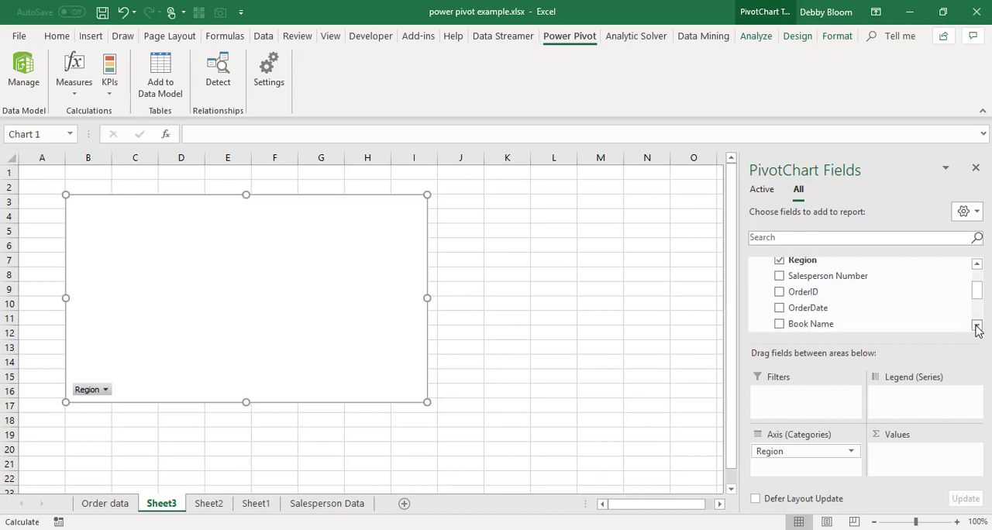
click(977, 326)
click(977, 327)
click(978, 325)
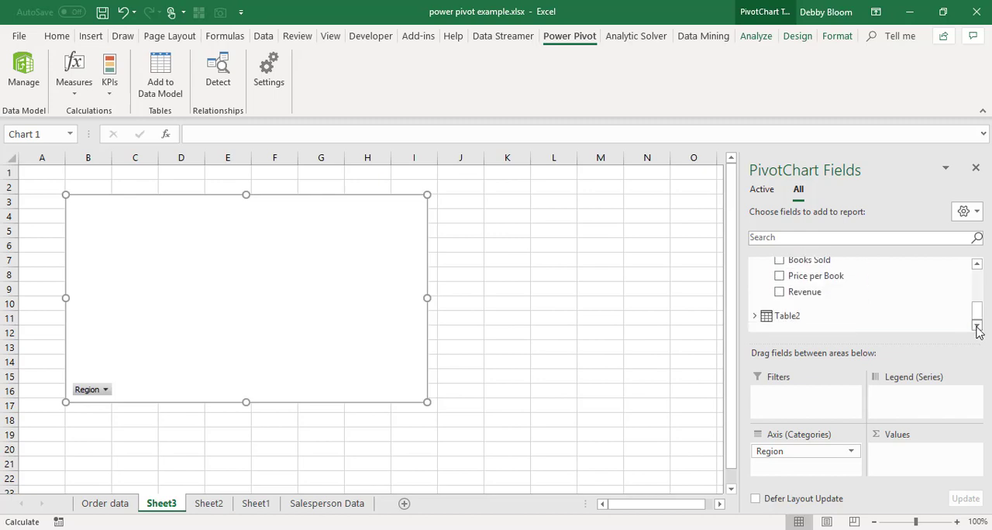
click(758, 318)
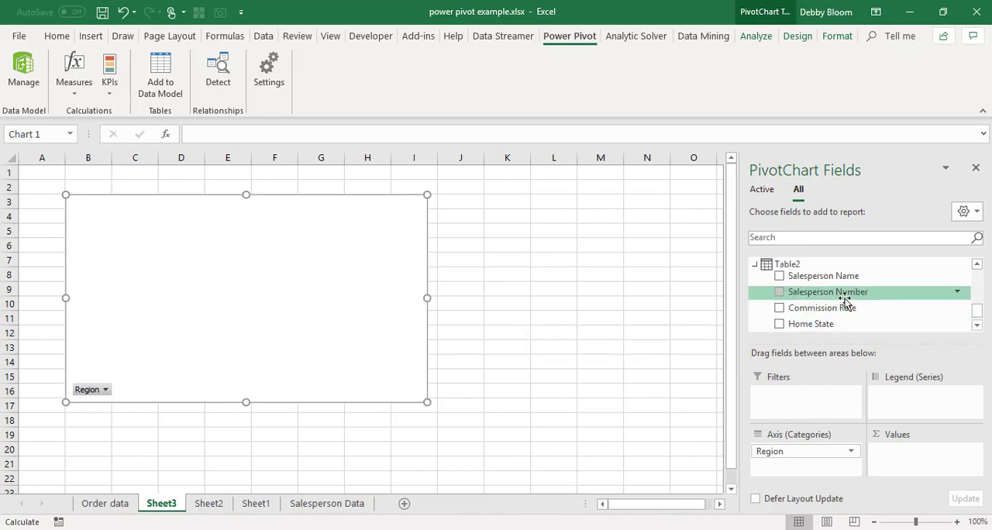
drag(848, 276, 815, 468)
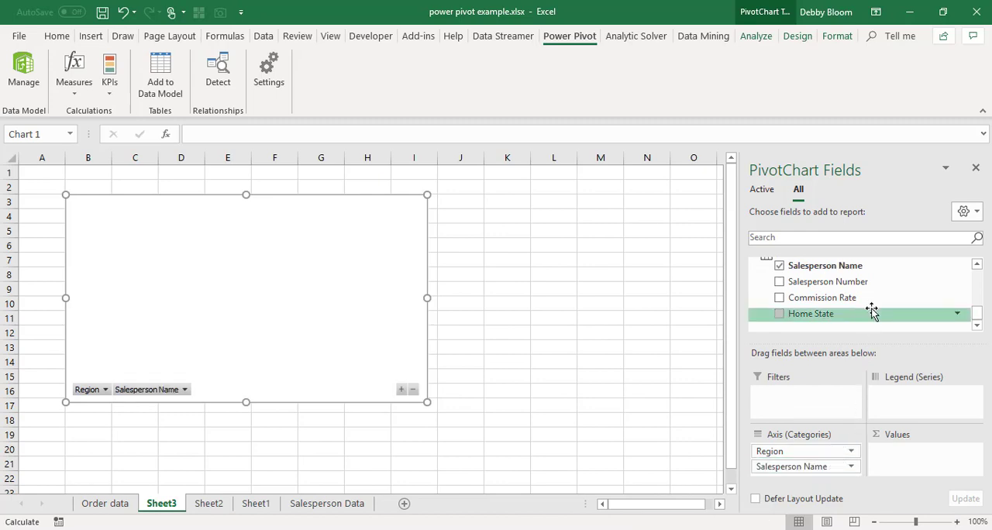
- Add Revenue from Table1 to the PivotChart's values
click(978, 266)
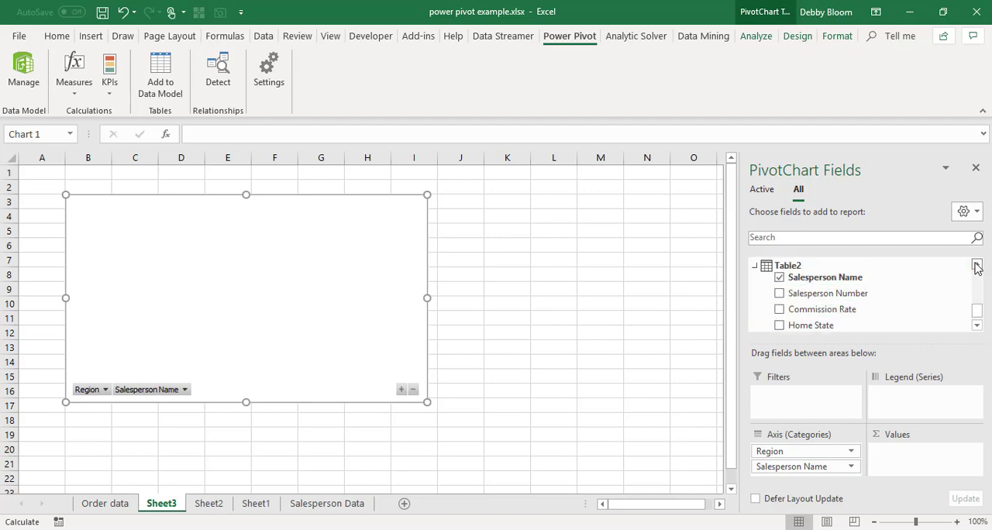
click(977, 265)
click(977, 265)
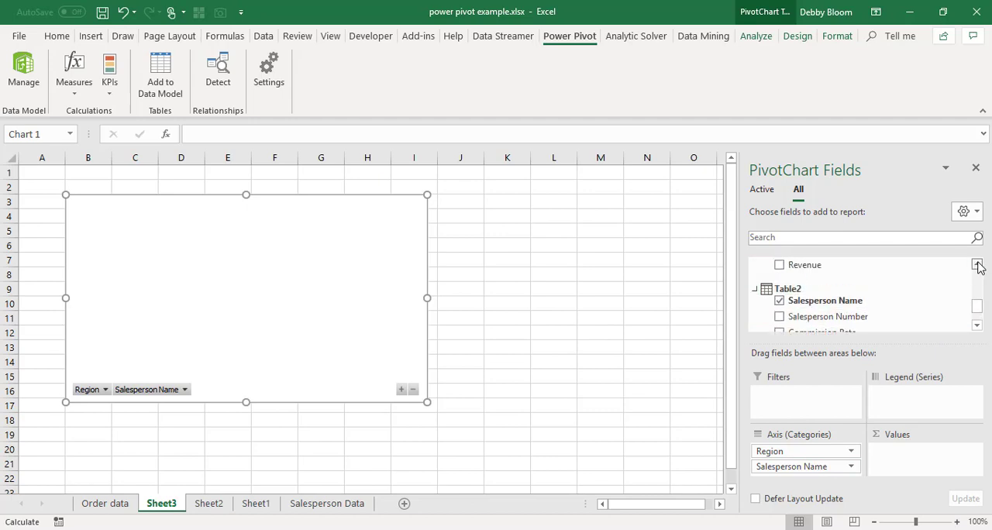
click(978, 265)
click(978, 266)
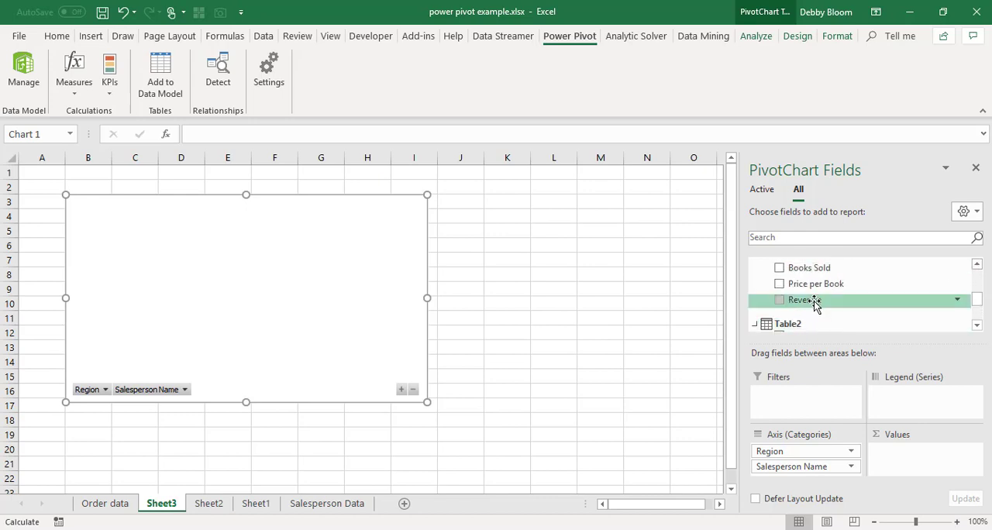
drag(815, 302, 904, 455)
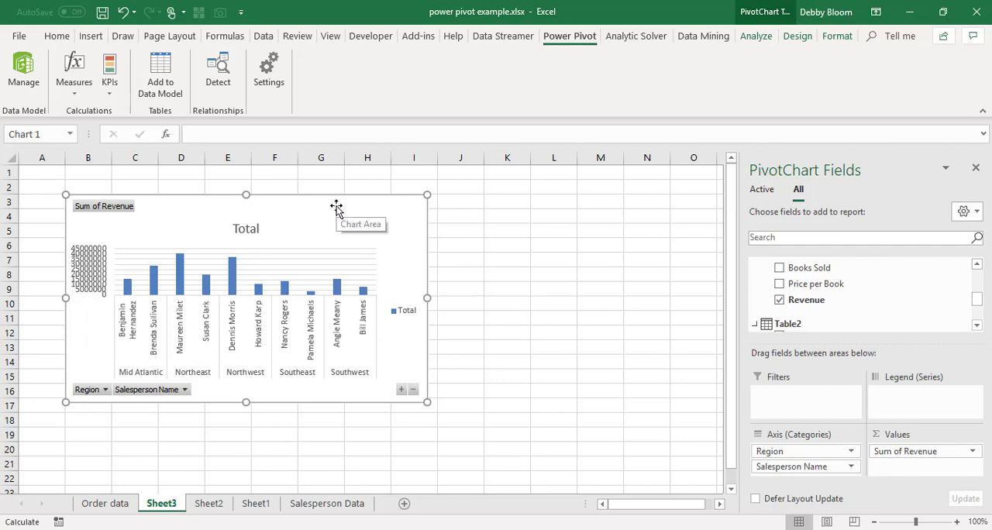
- Move the revenue PivotChart to a new sheet of its own, keeping the proposed name Chart1
click(362, 221)
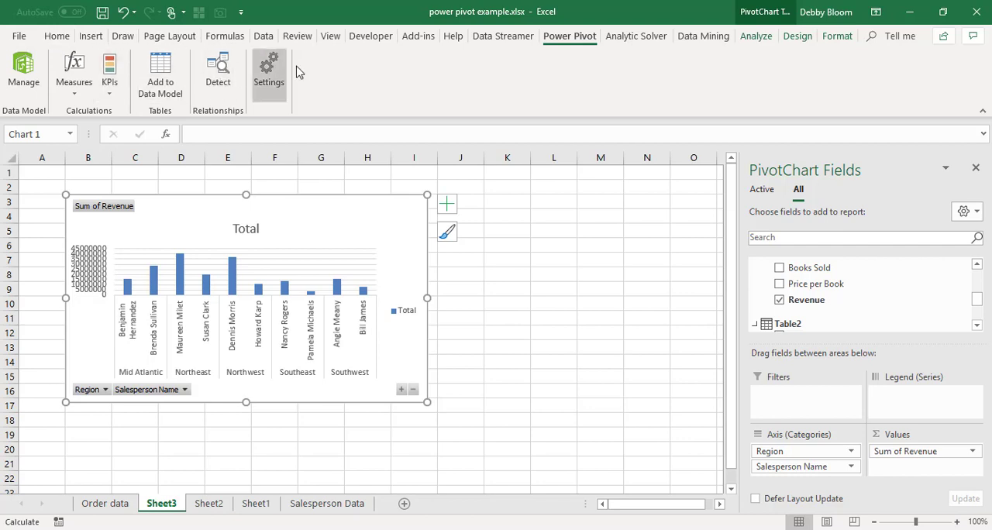
click(798, 36)
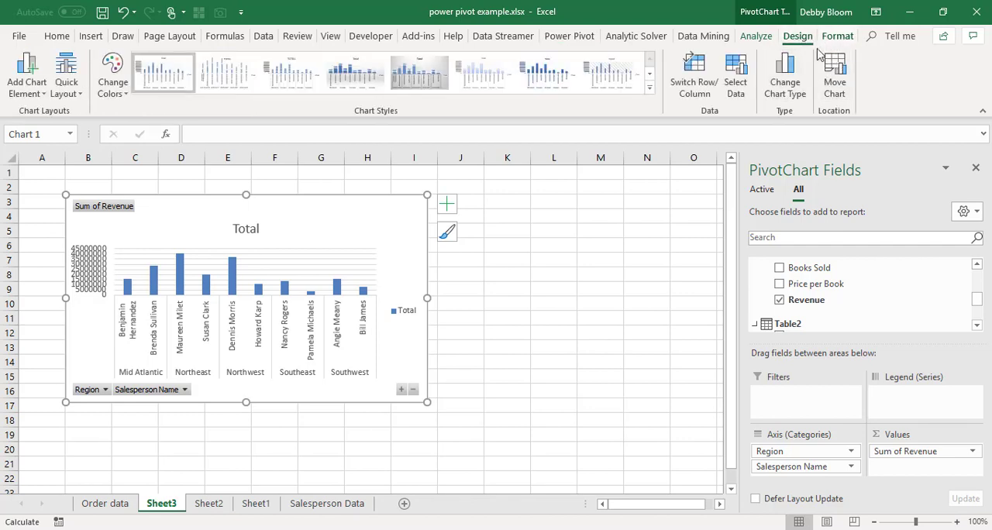
click(837, 82)
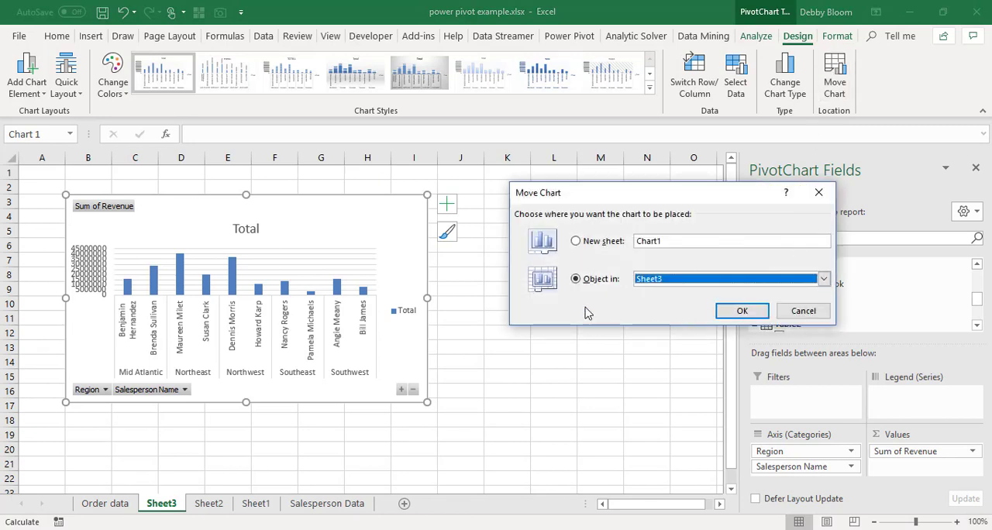
click(576, 241)
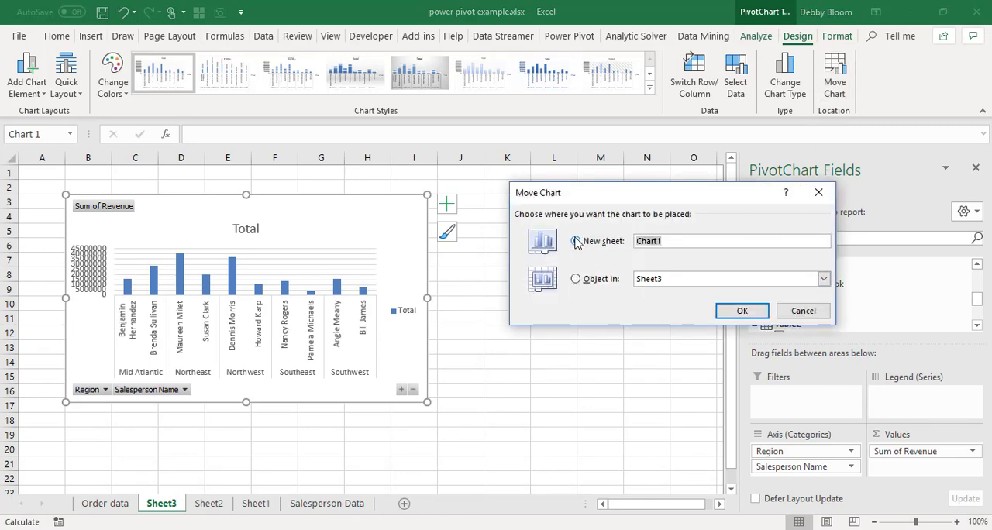
click(741, 312)
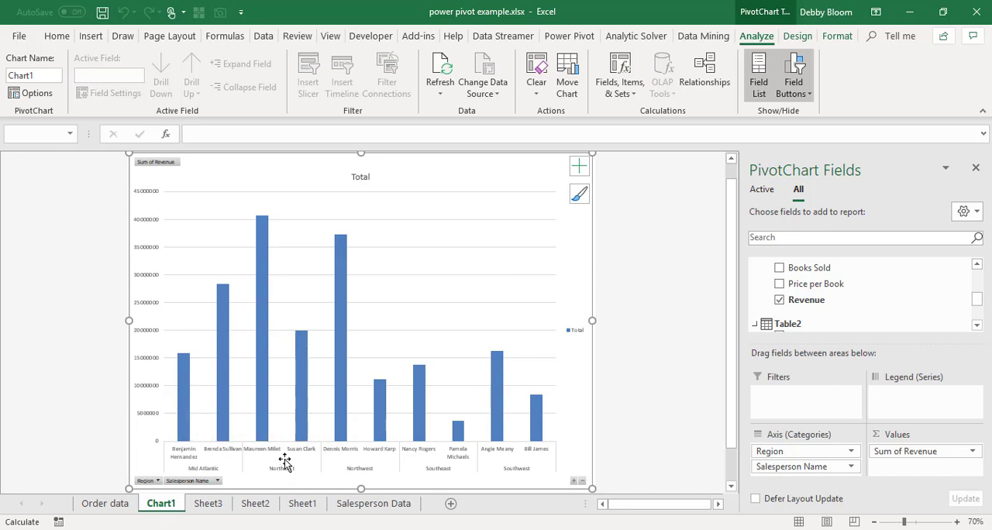
- Filter the PivotChart's Region field to show only Mid Atlantic and Northeast
click(157, 482)
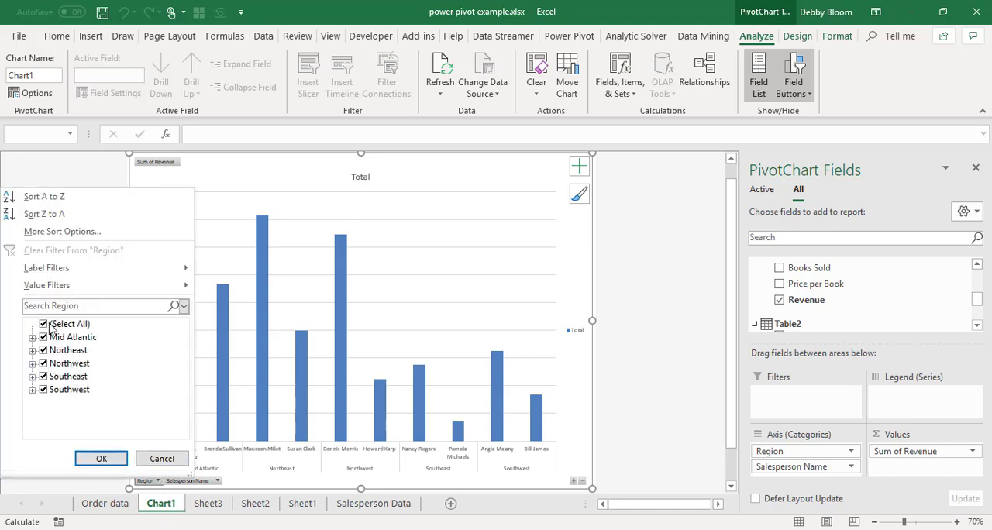
click(162, 458)
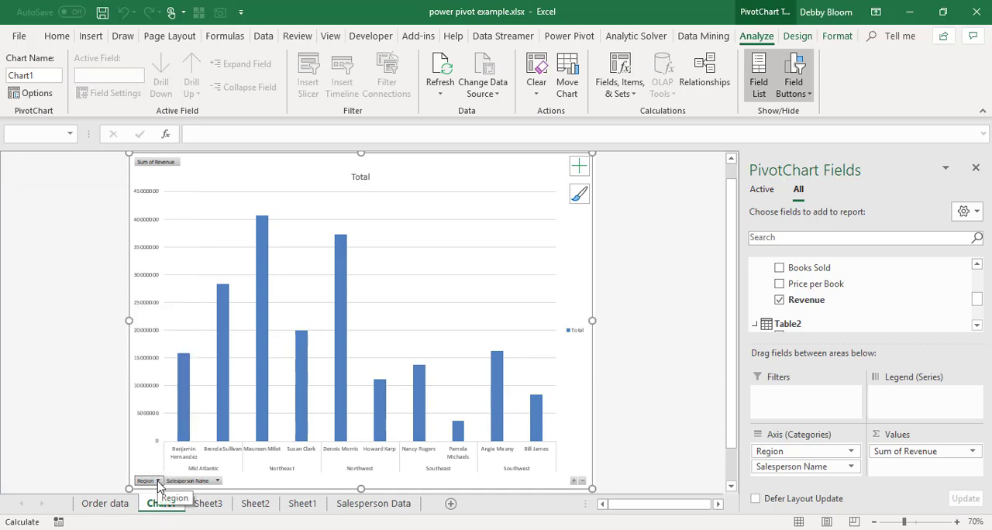
click(158, 482)
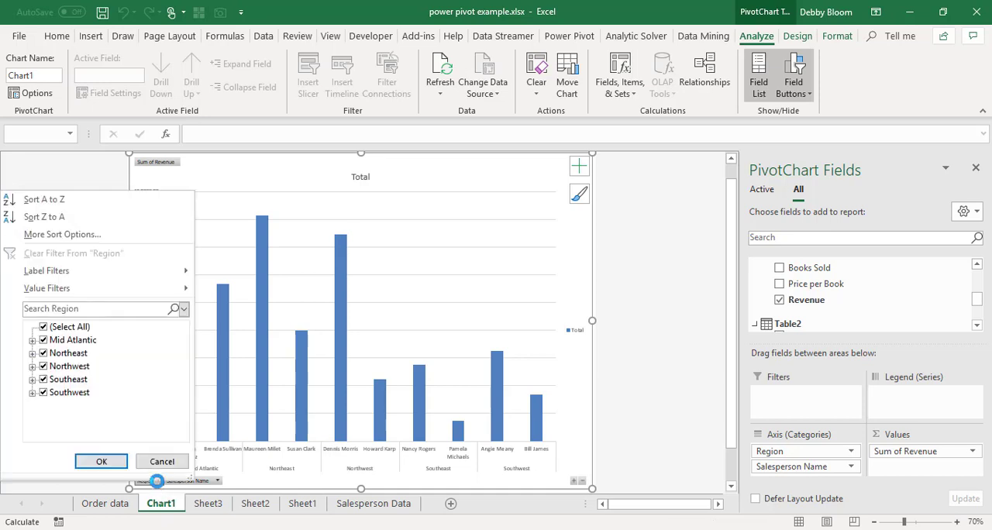
click(43, 328)
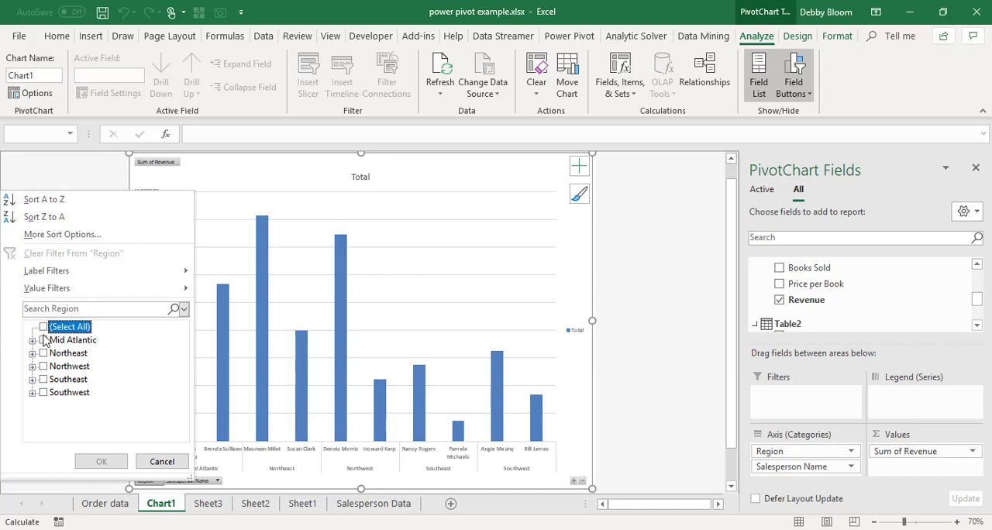
click(44, 341)
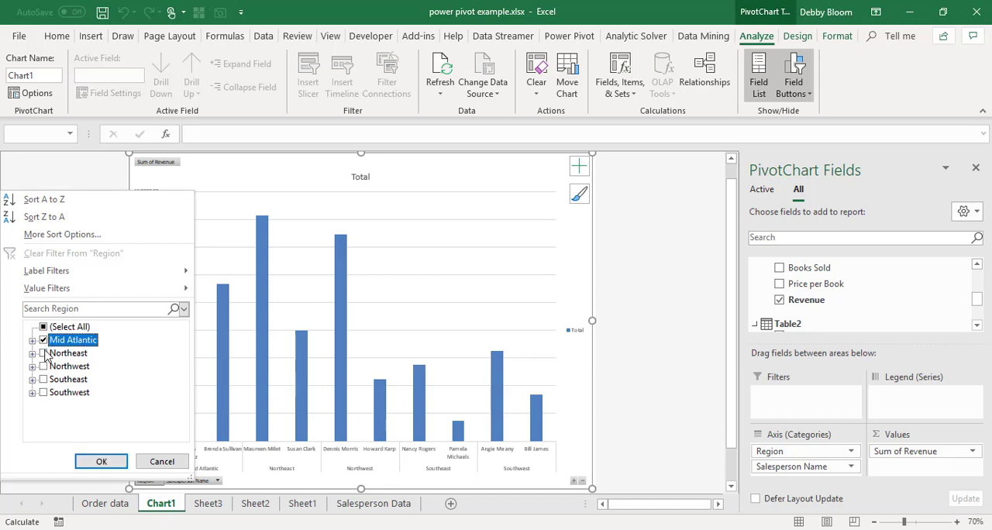
click(44, 354)
click(93, 462)
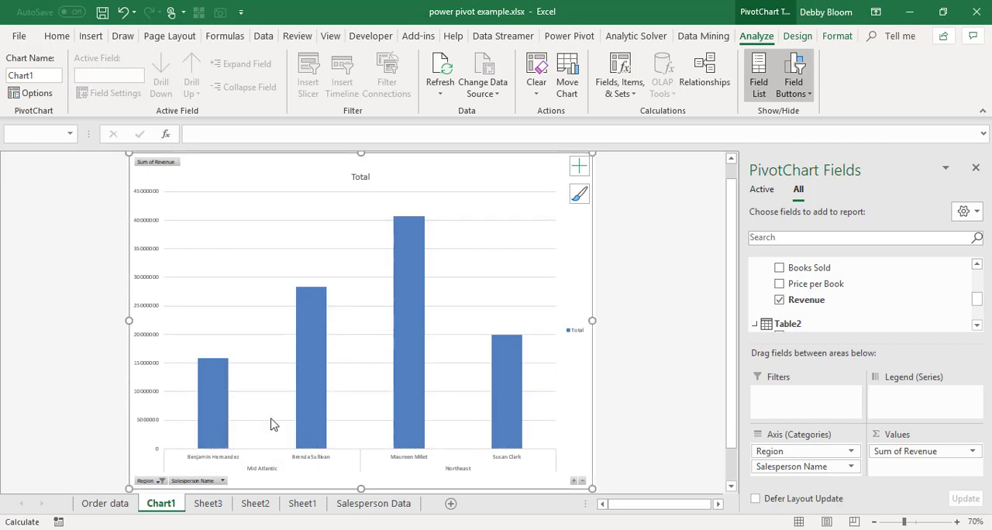
- Reset the PivotChart's Region filter to include all regions
click(159, 481)
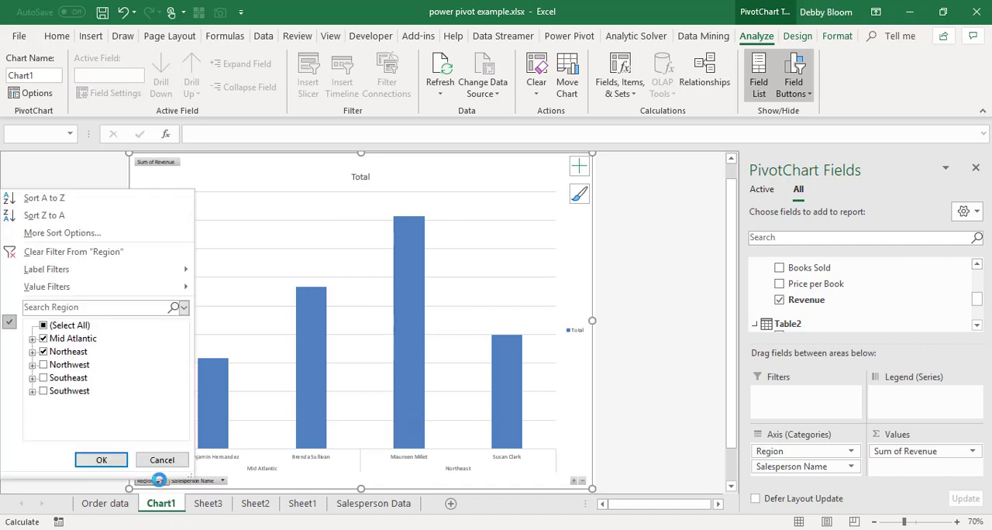
click(44, 326)
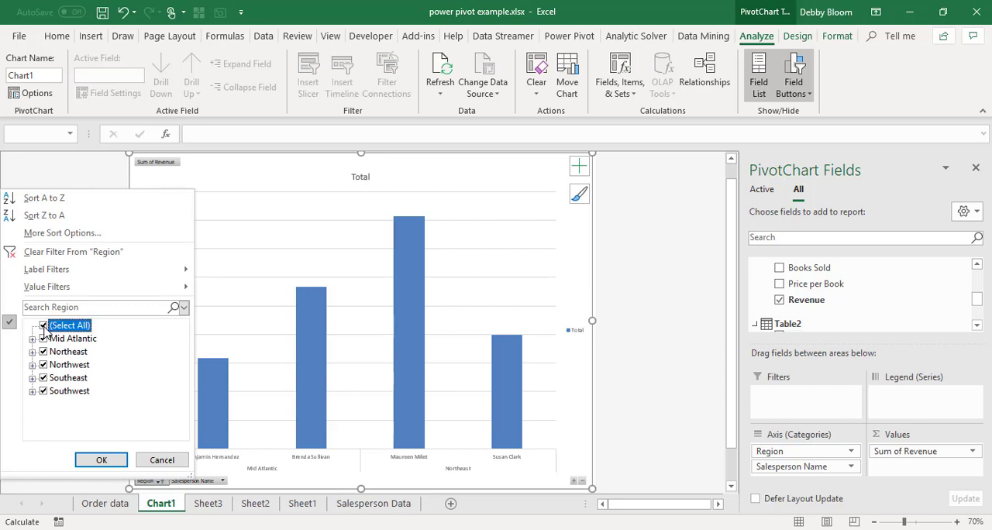
click(98, 465)
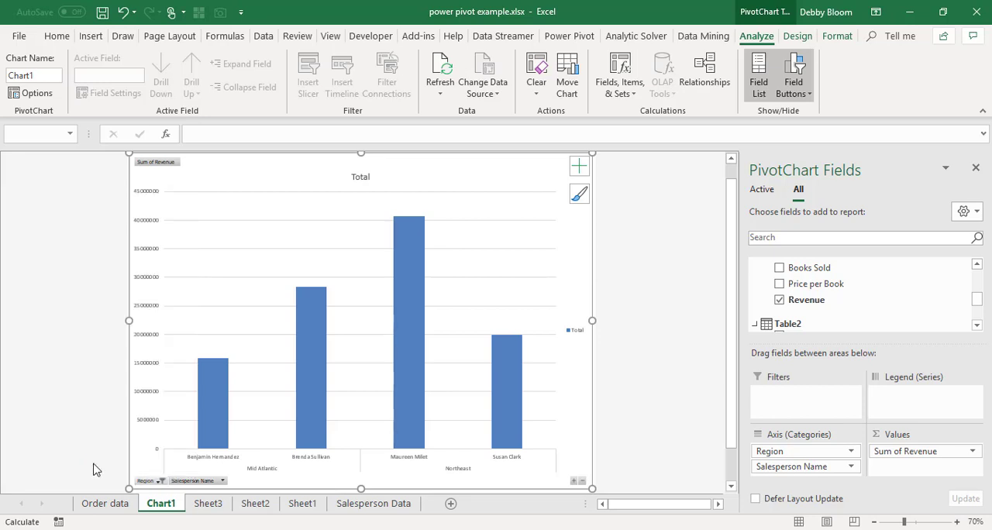